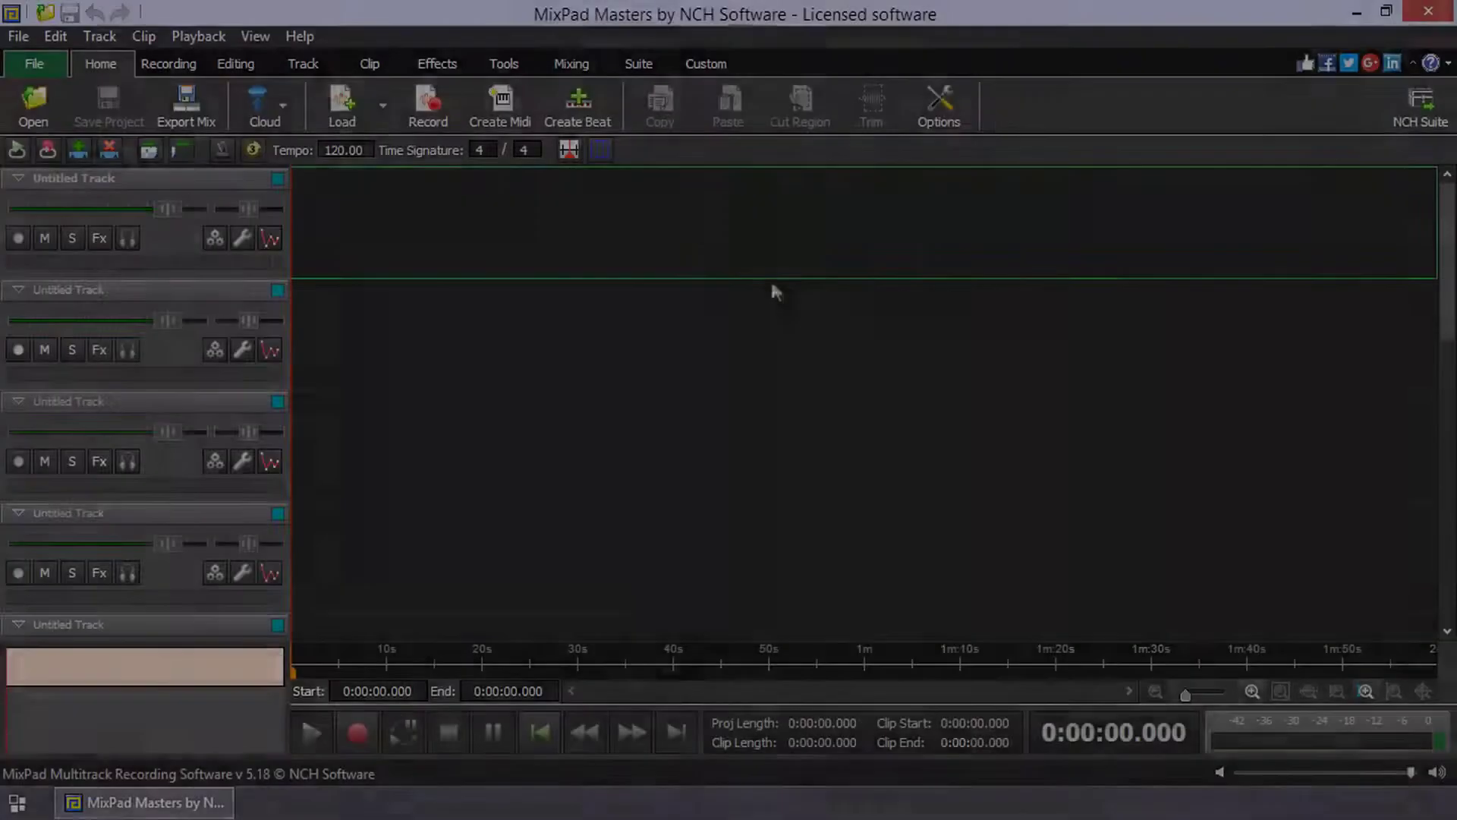
Start a new beat in Beat Maker and download the NCH sample drum kit.
click(101, 64)
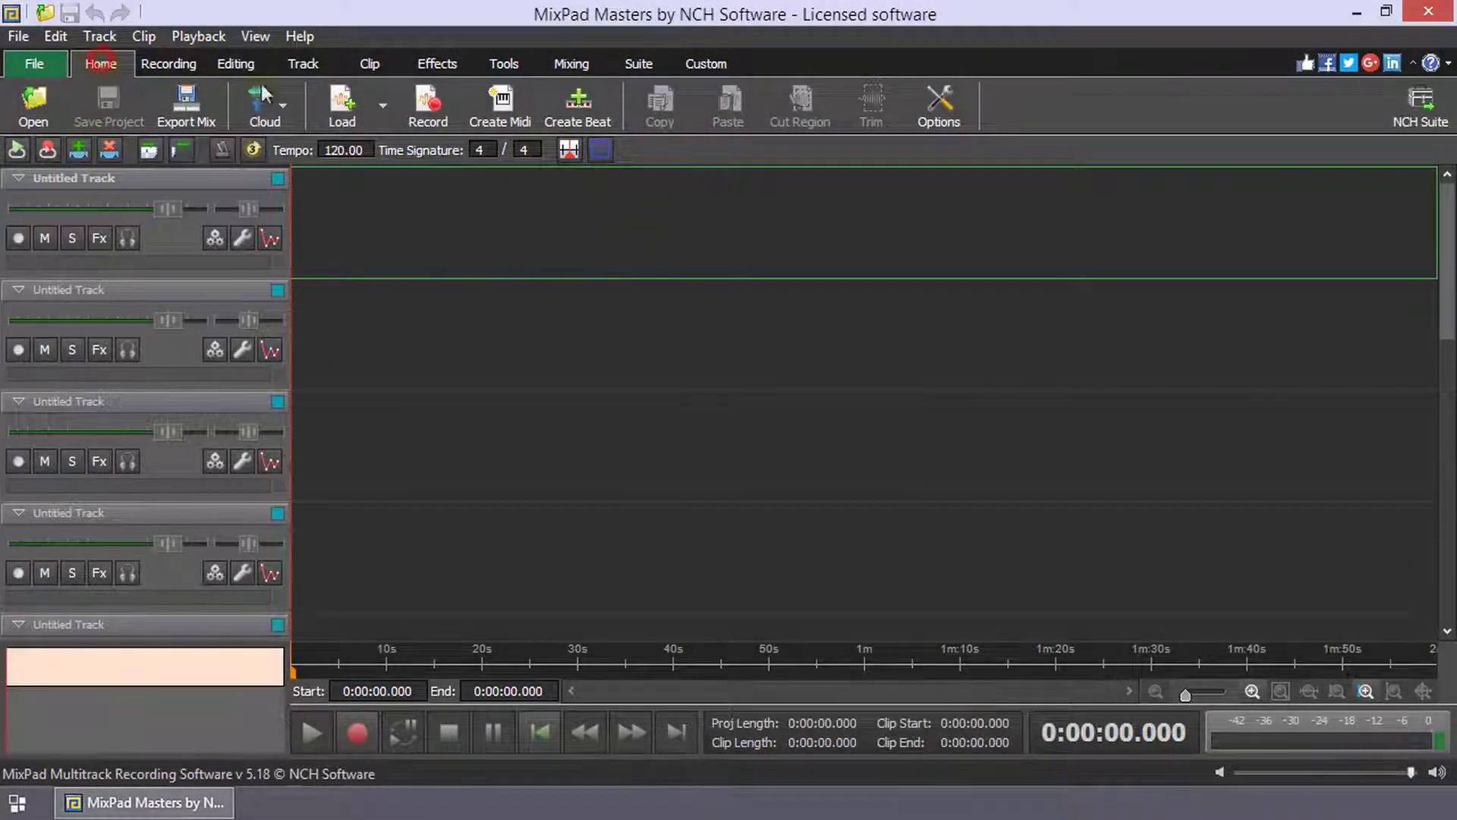
click(593, 117)
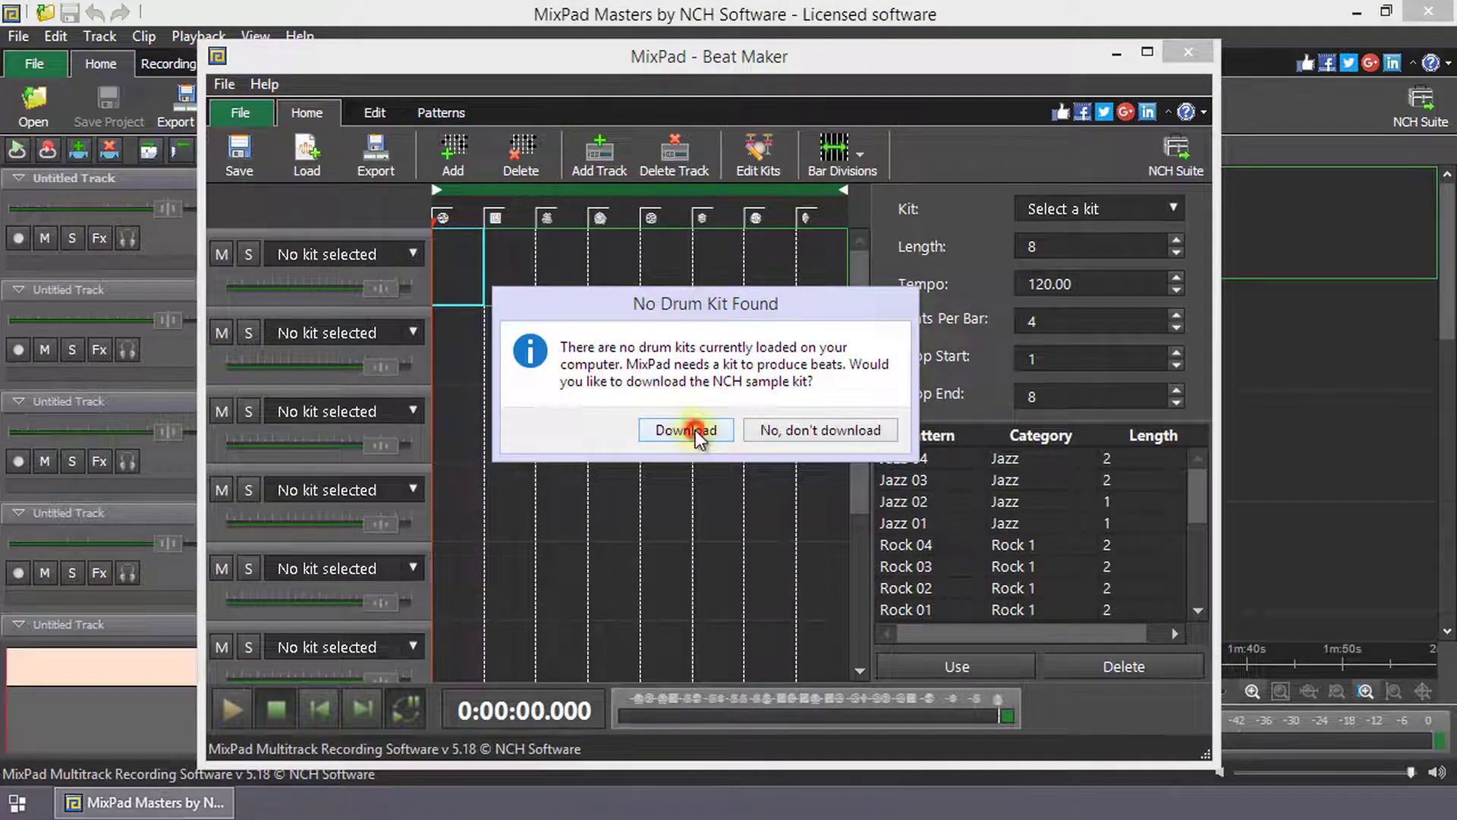
click(687, 429)
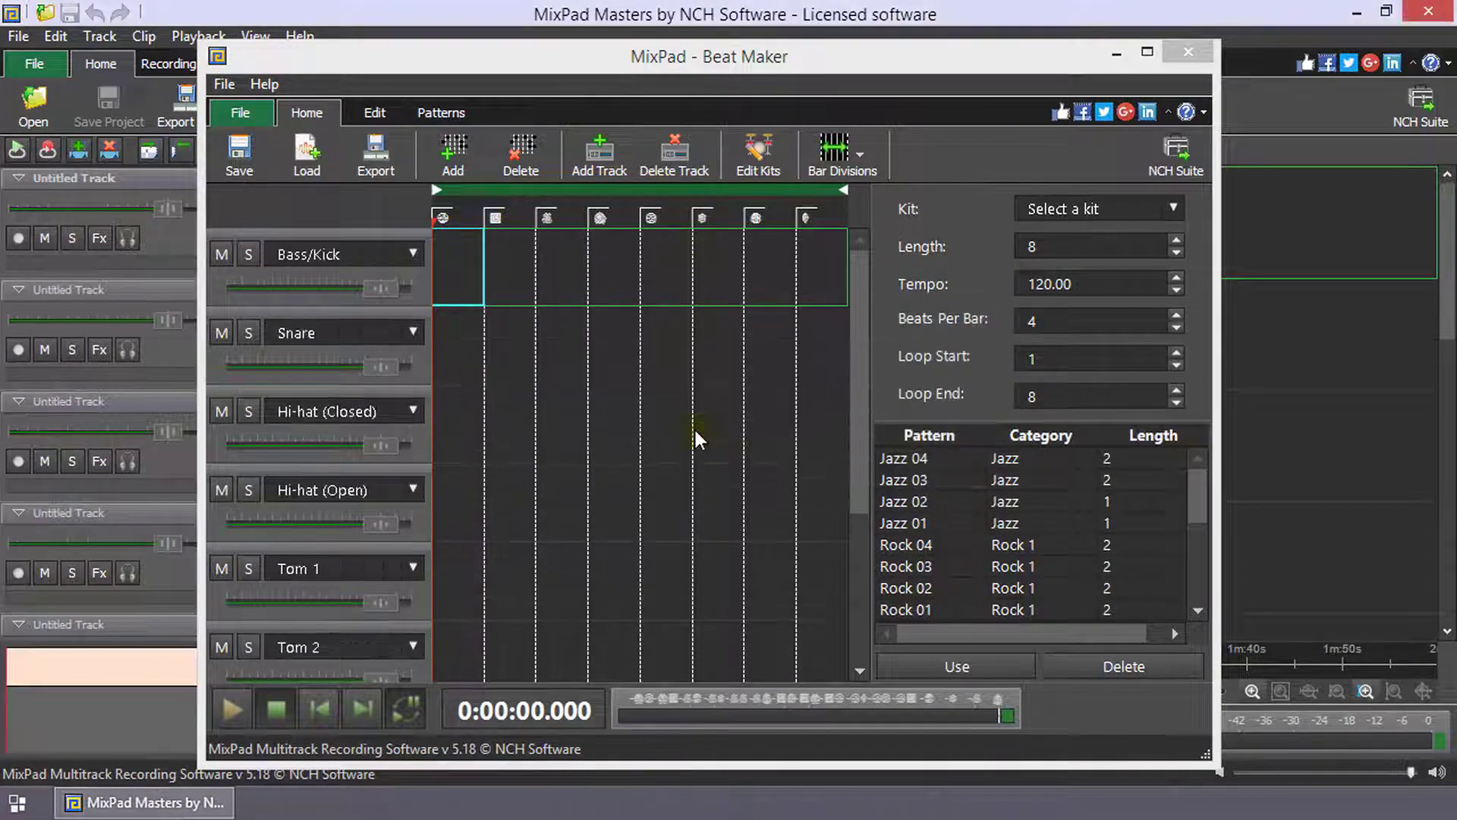
Program a few Bass/Kick hits, preview them, and export the beat as a clip on track 1.
click(466, 283)
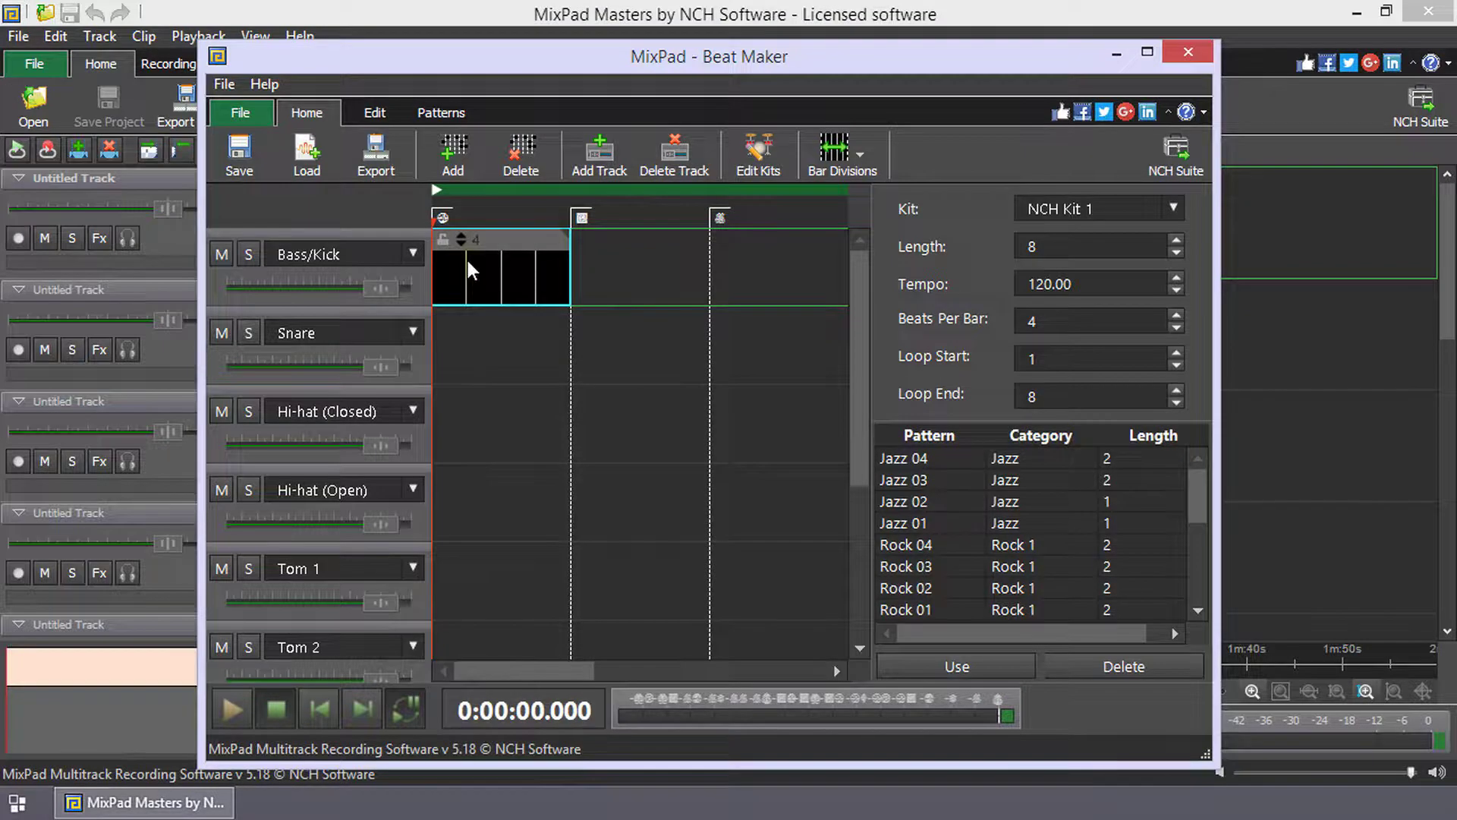
click(501, 287)
click(537, 266)
click(503, 262)
click(225, 706)
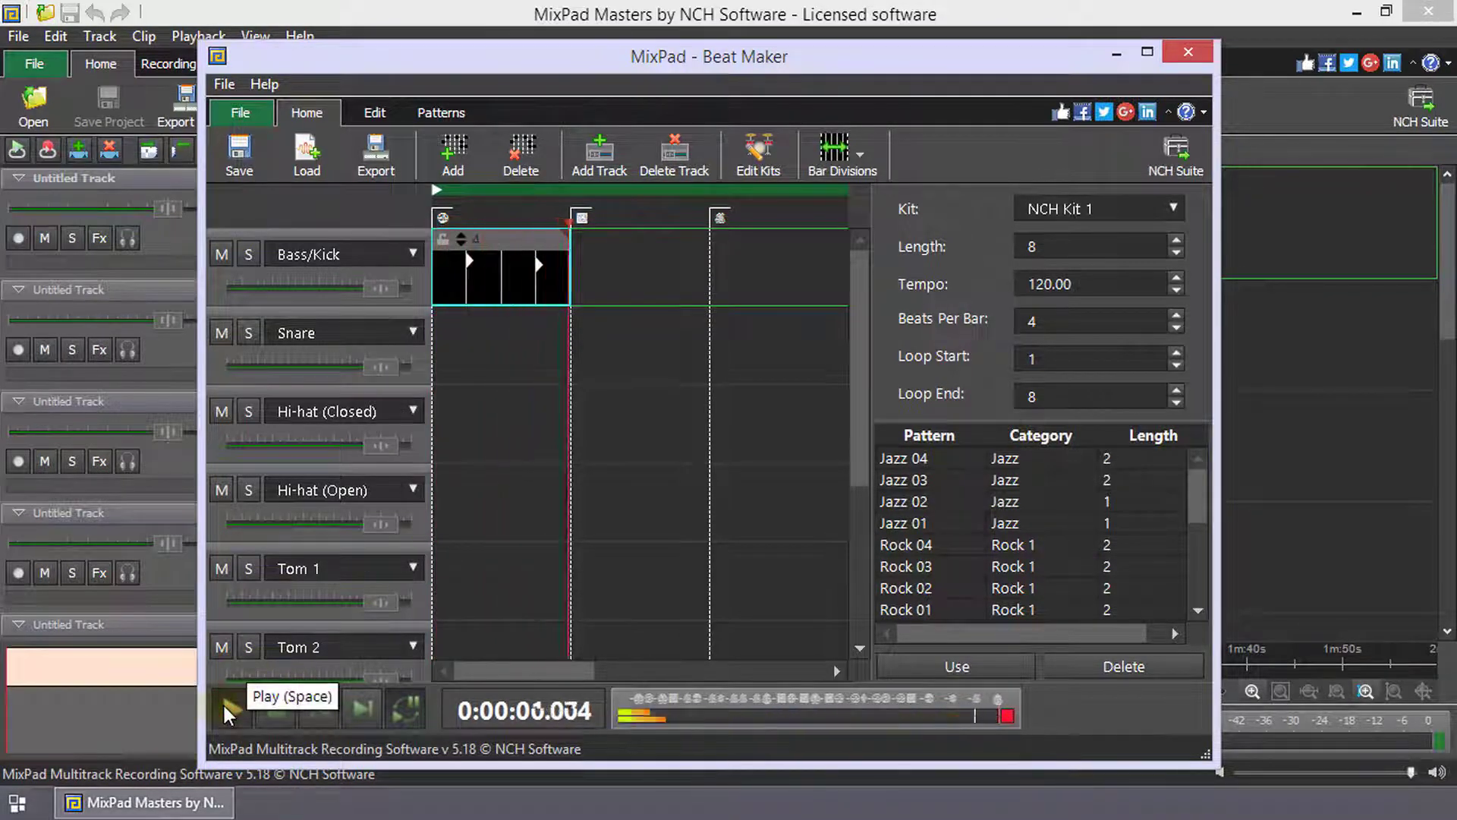
click(275, 718)
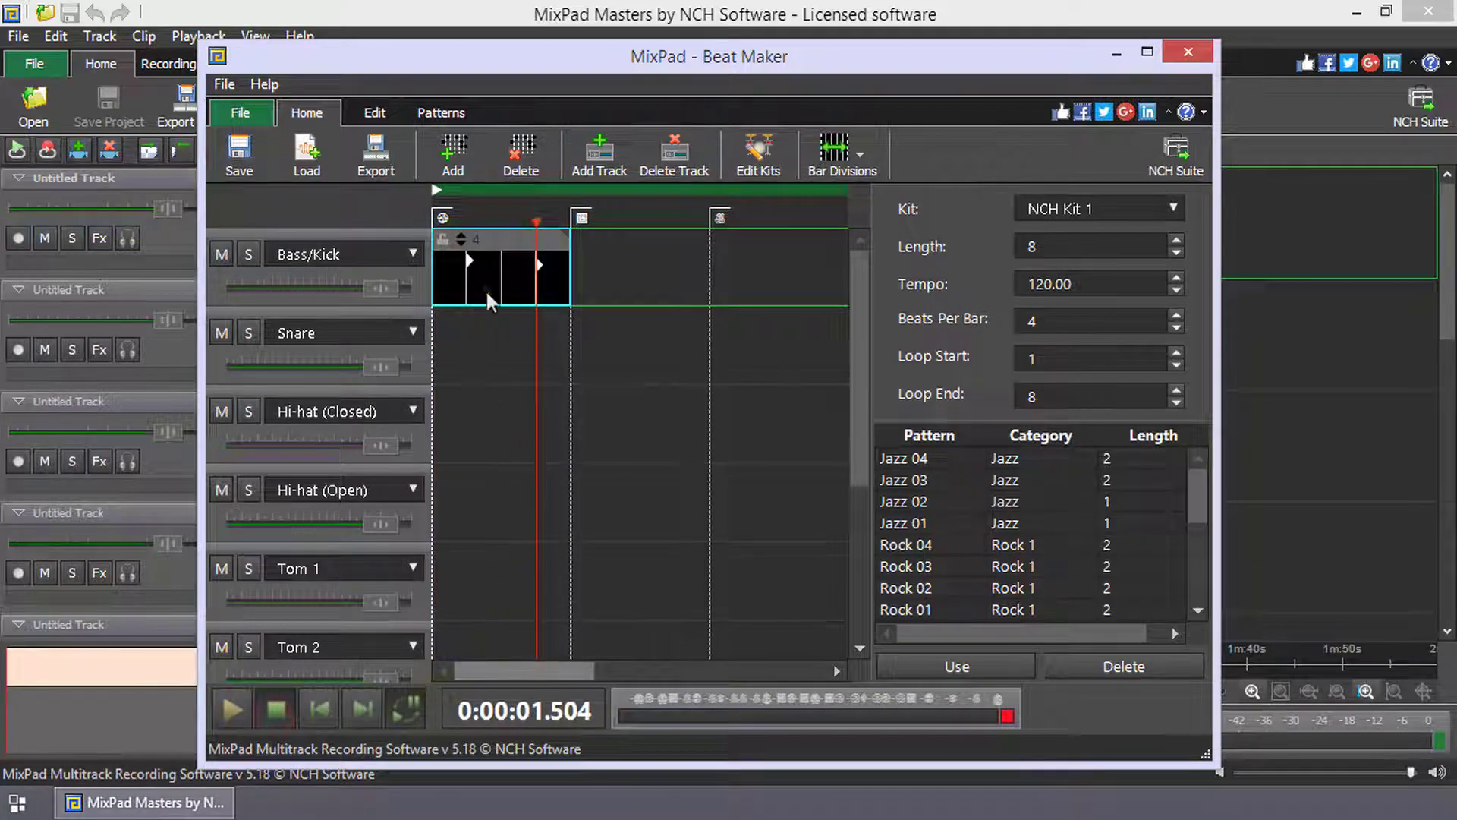
click(376, 155)
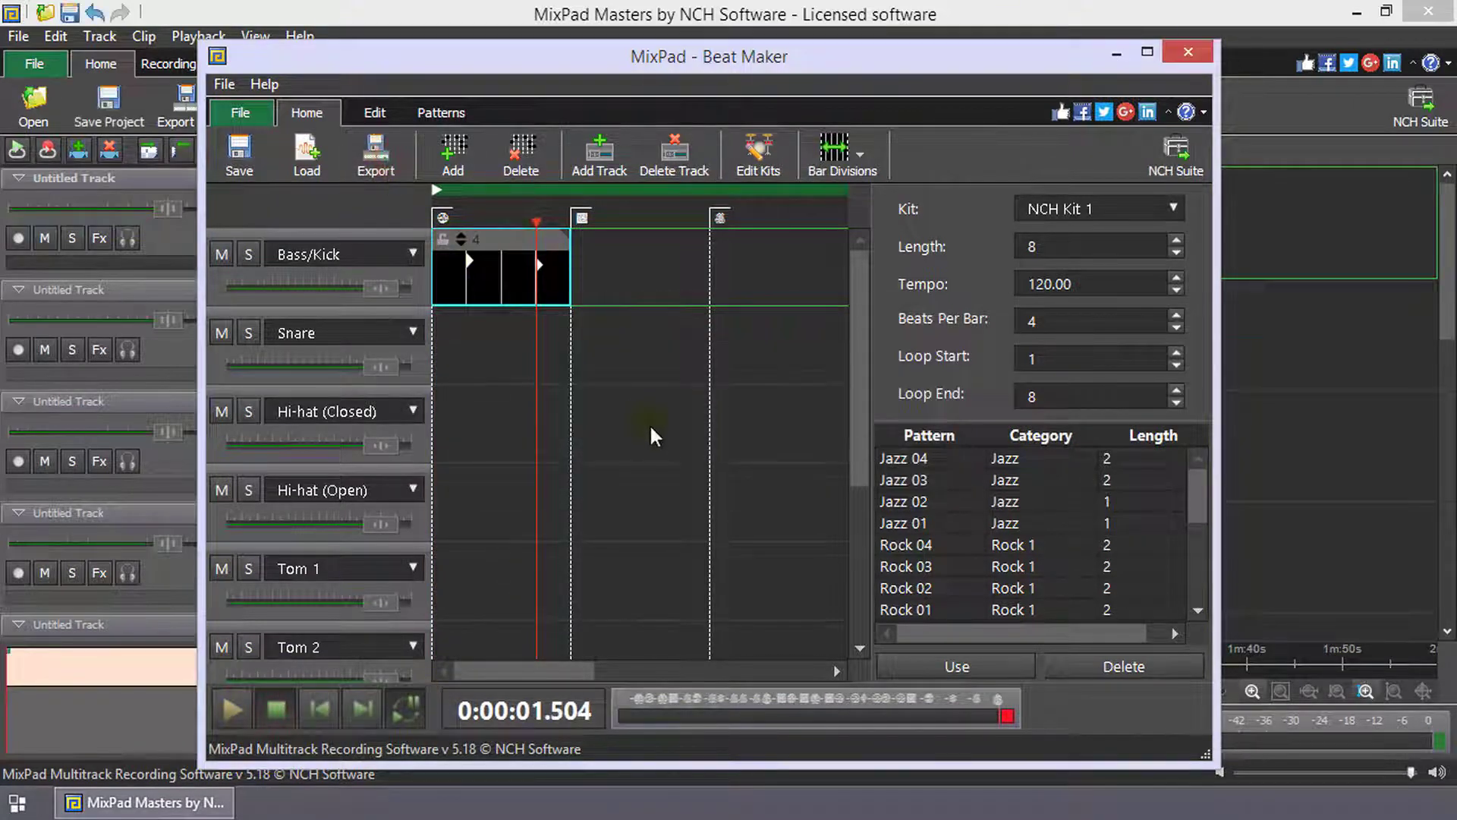
click(1186, 60)
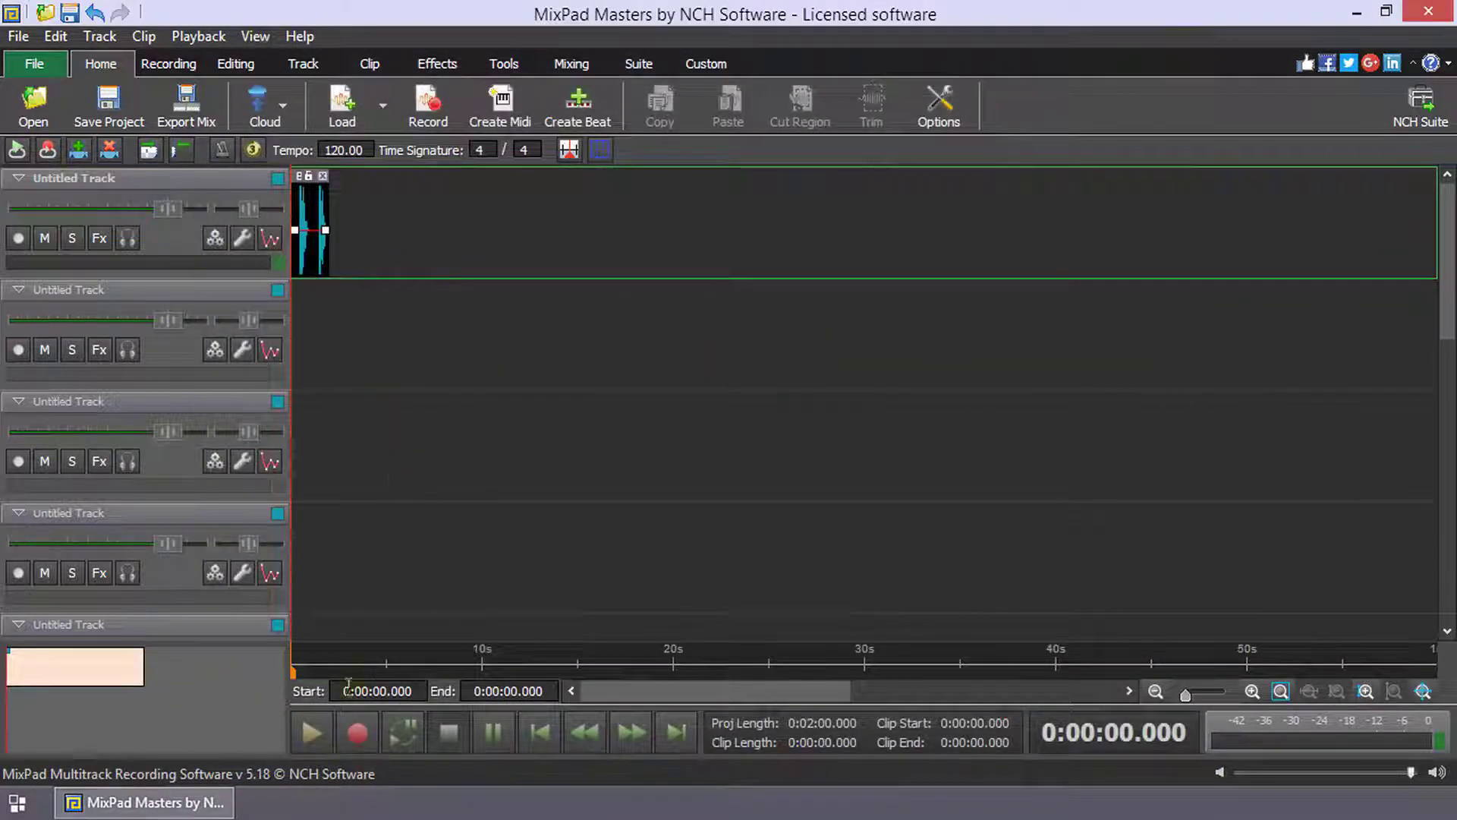
Play the project briefly to hear the new beat clip, then stop.
click(312, 733)
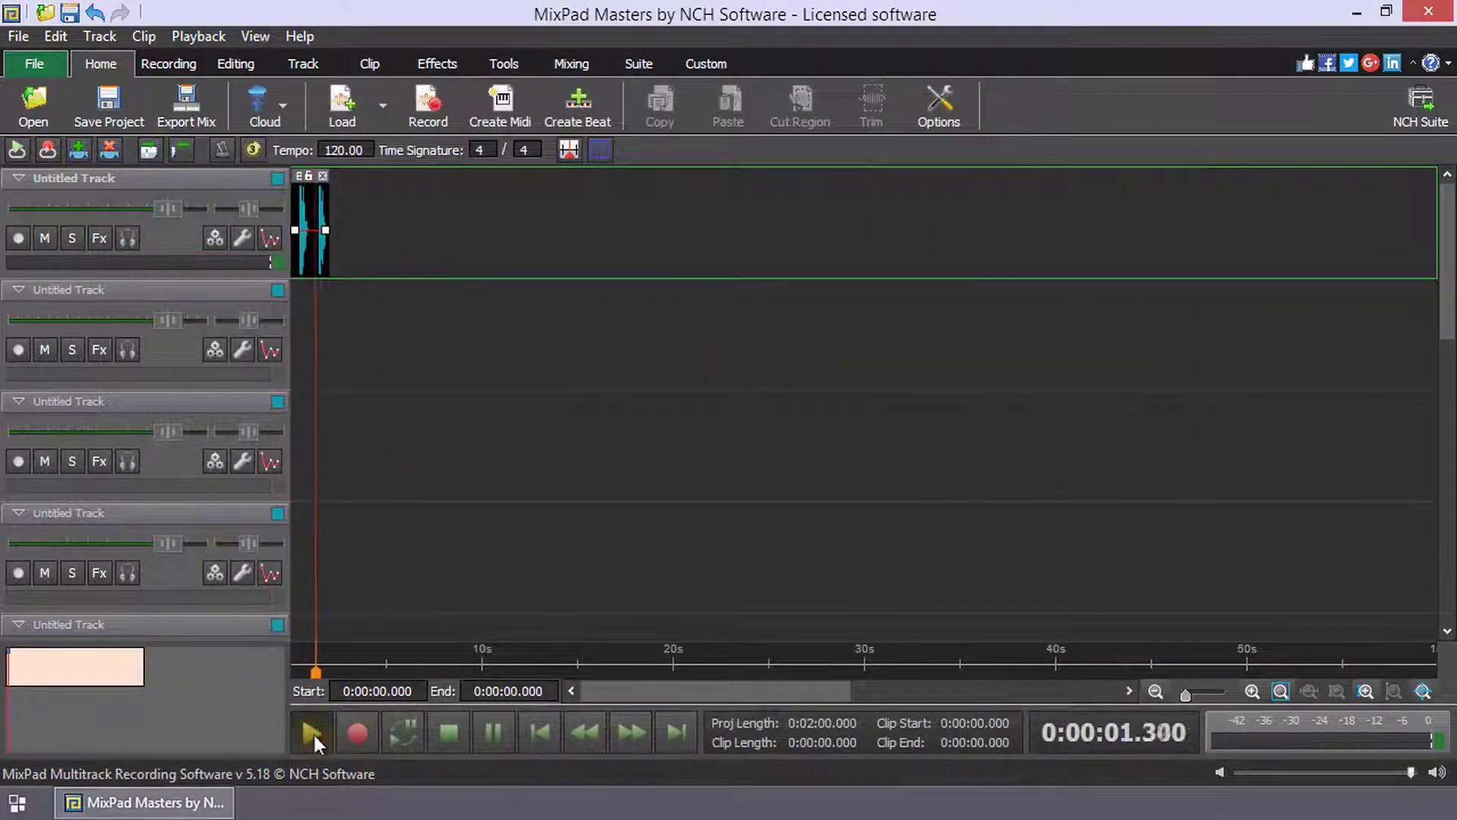
click(447, 730)
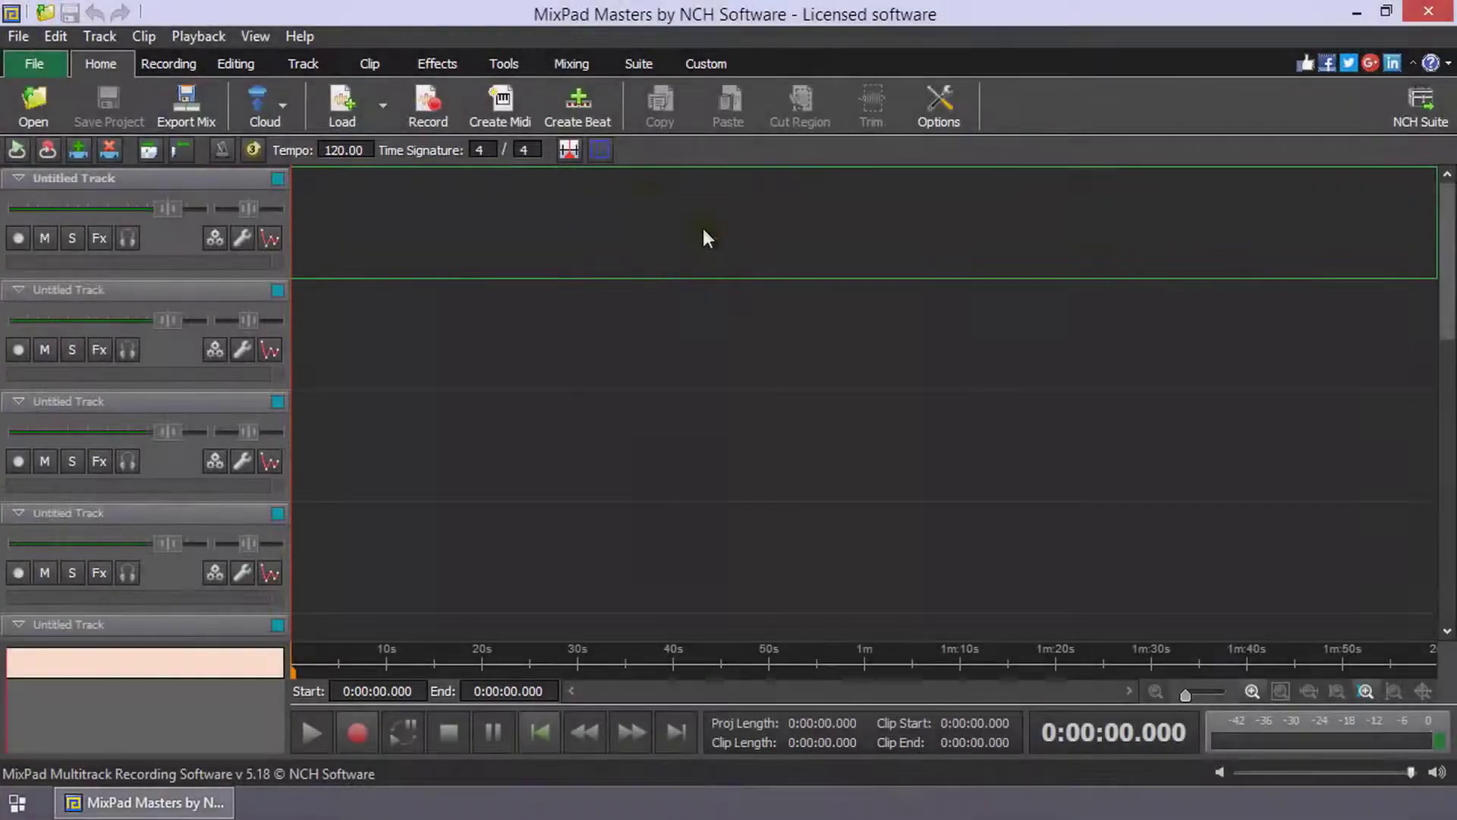
Open Create Beat again and download the NCH sample kit, loading NCH Kit 1.
click(613, 123)
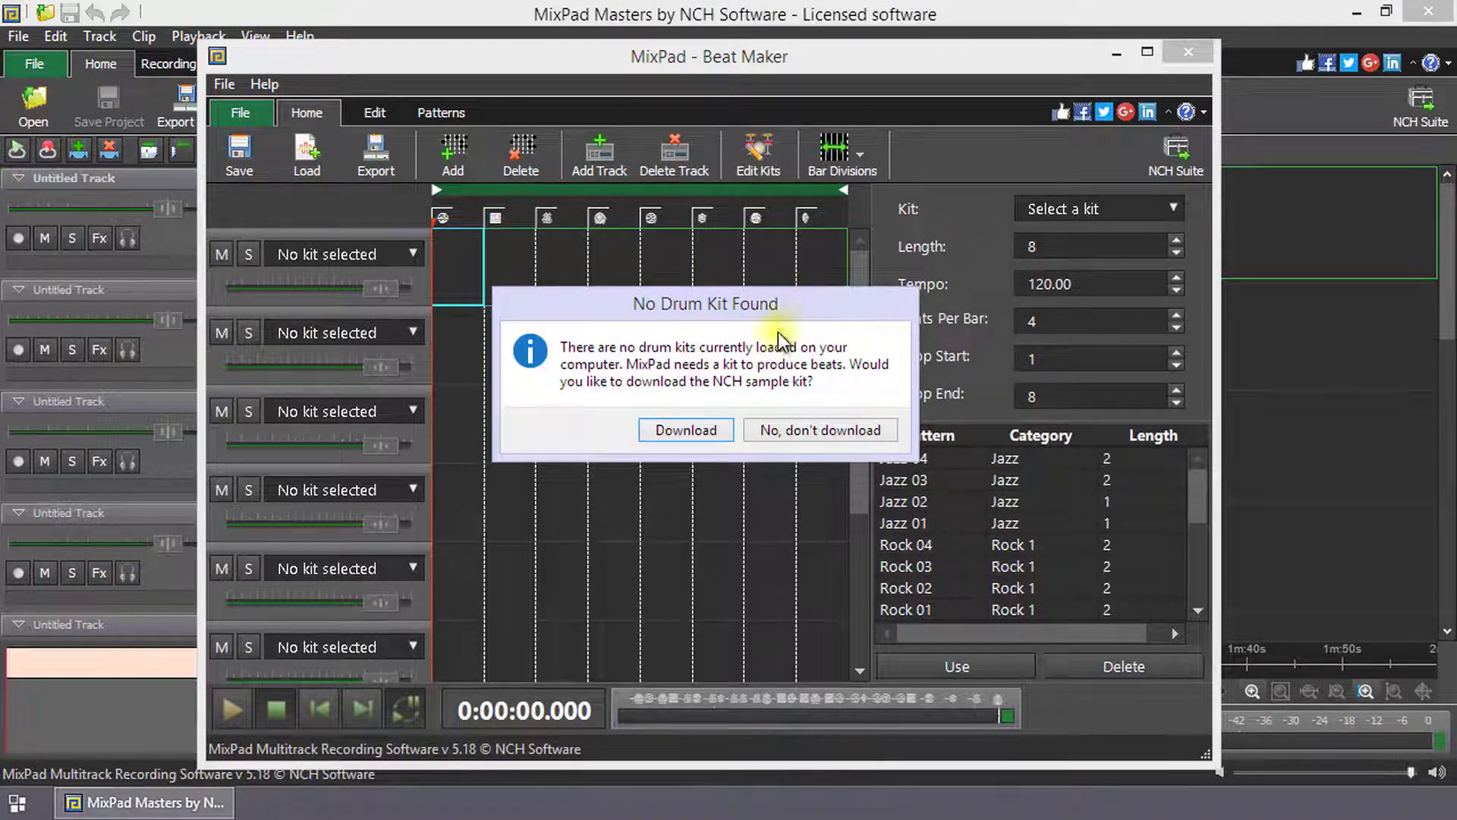
click(706, 433)
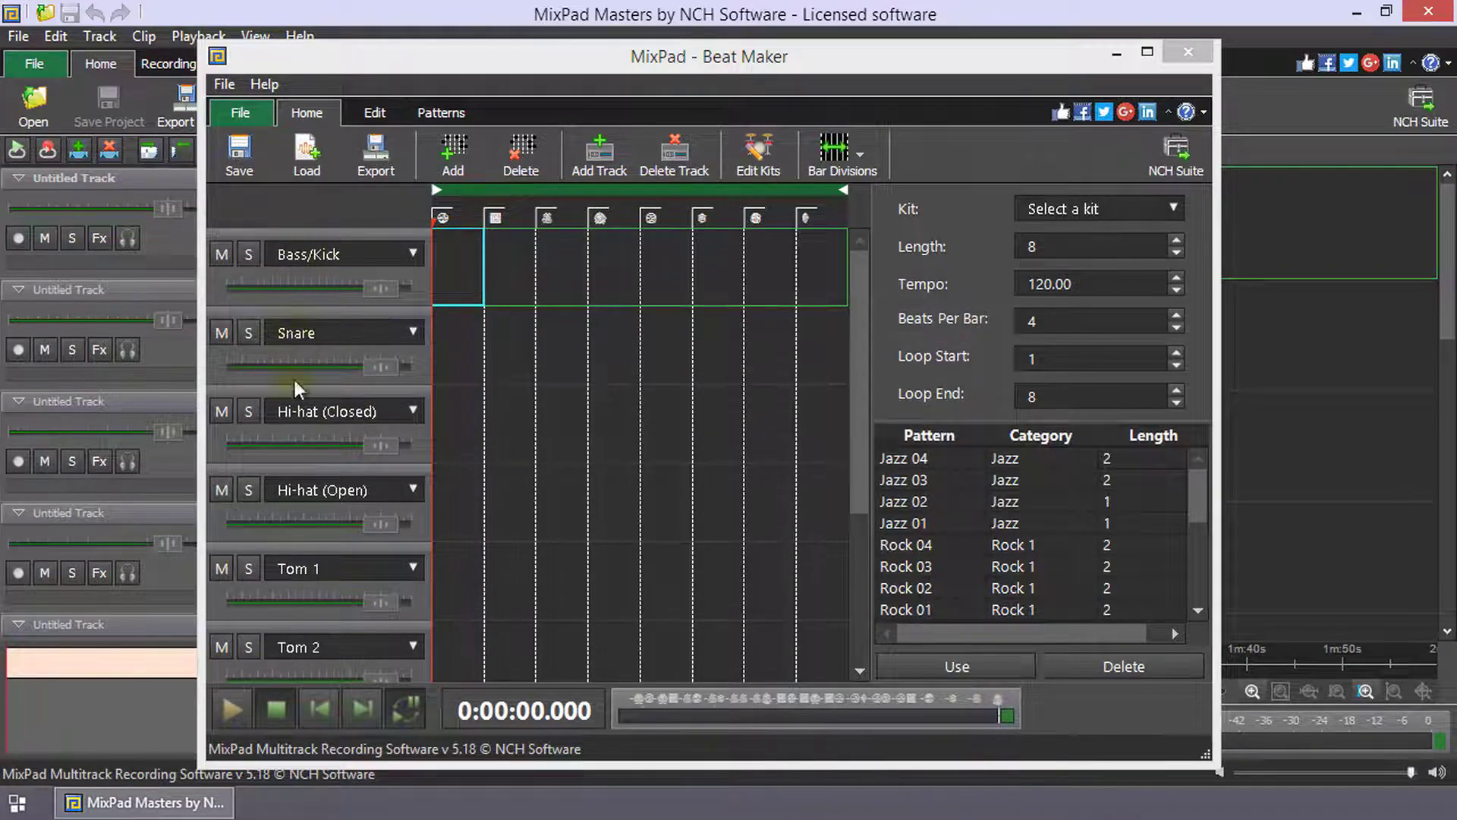
click(412, 255)
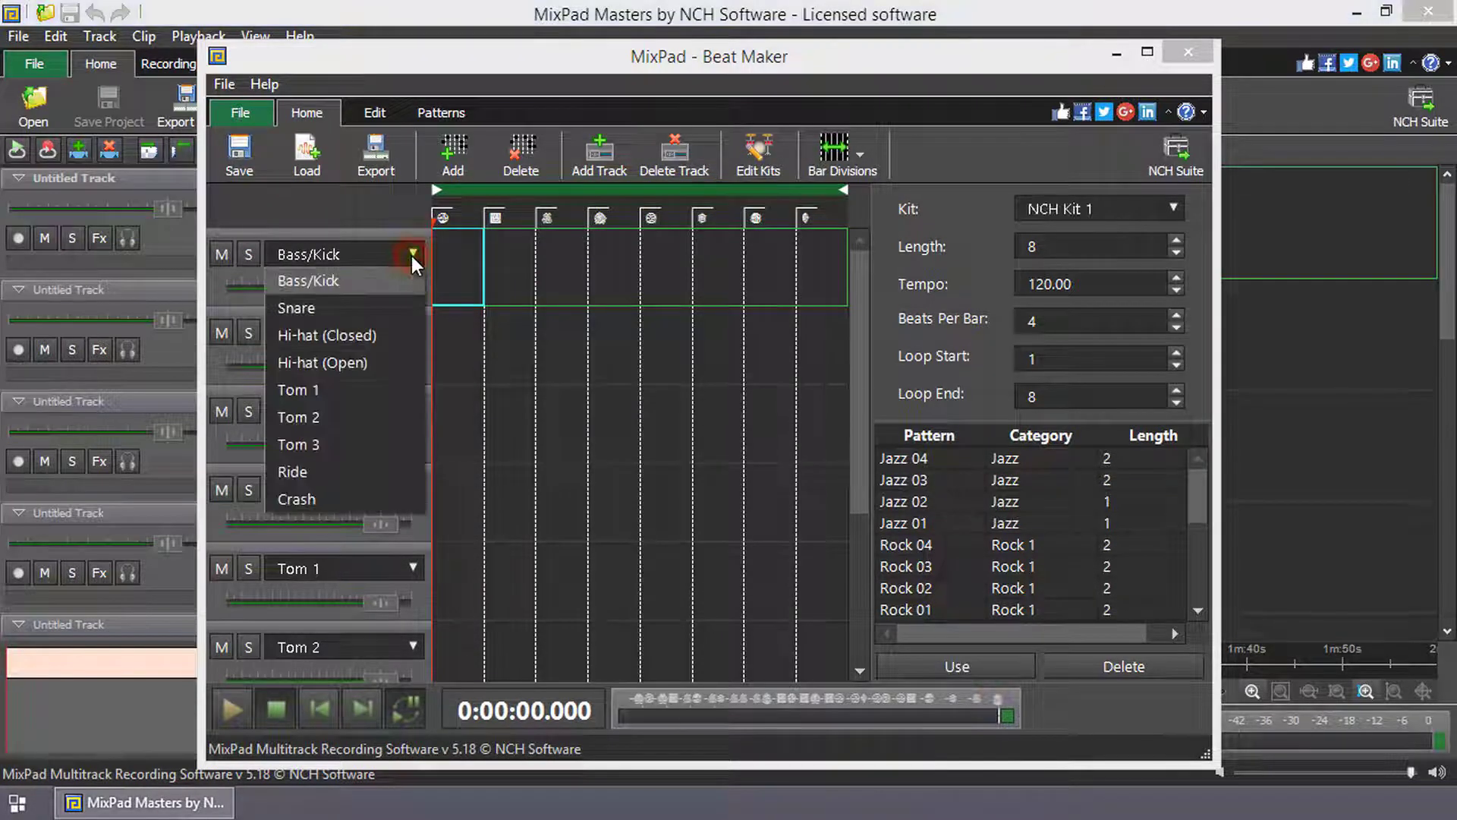
Set the first track to Tom 1, add tom hits on beats two and four, adjust one hit's level, and play.
click(377, 387)
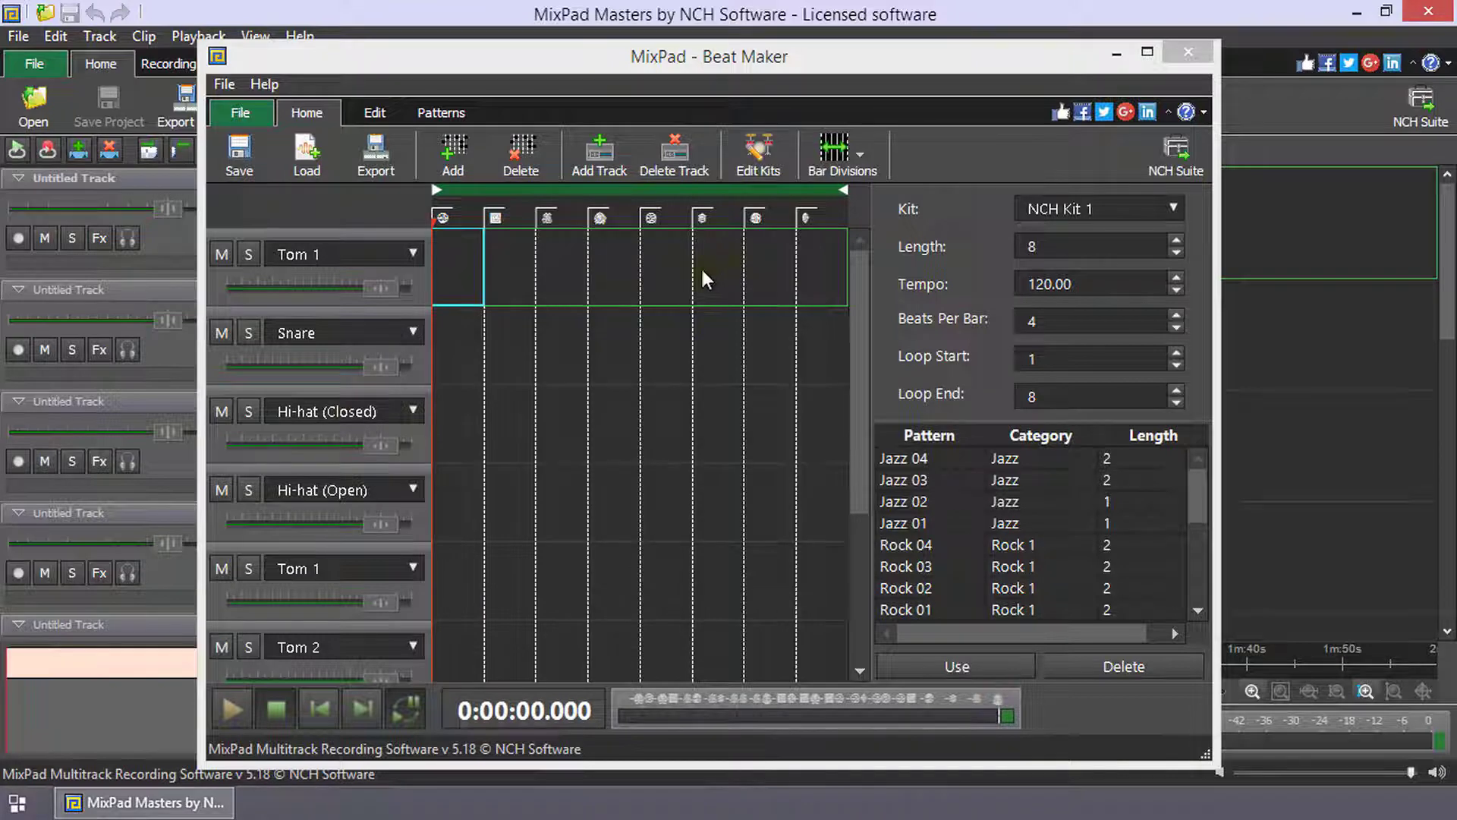
click(467, 263)
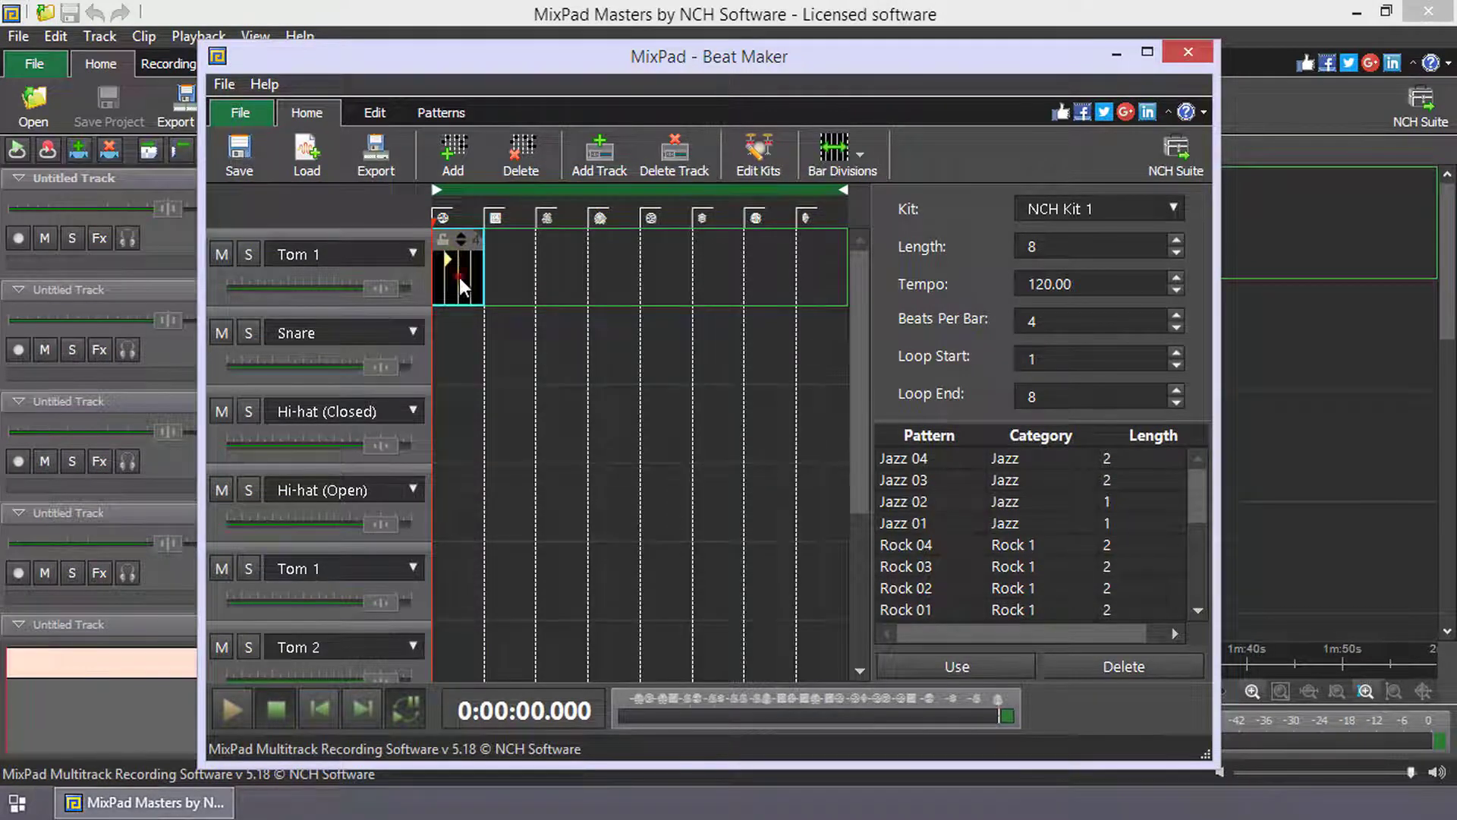
click(459, 277)
click(473, 262)
click(463, 276)
scroll(475, 311, up, 2)
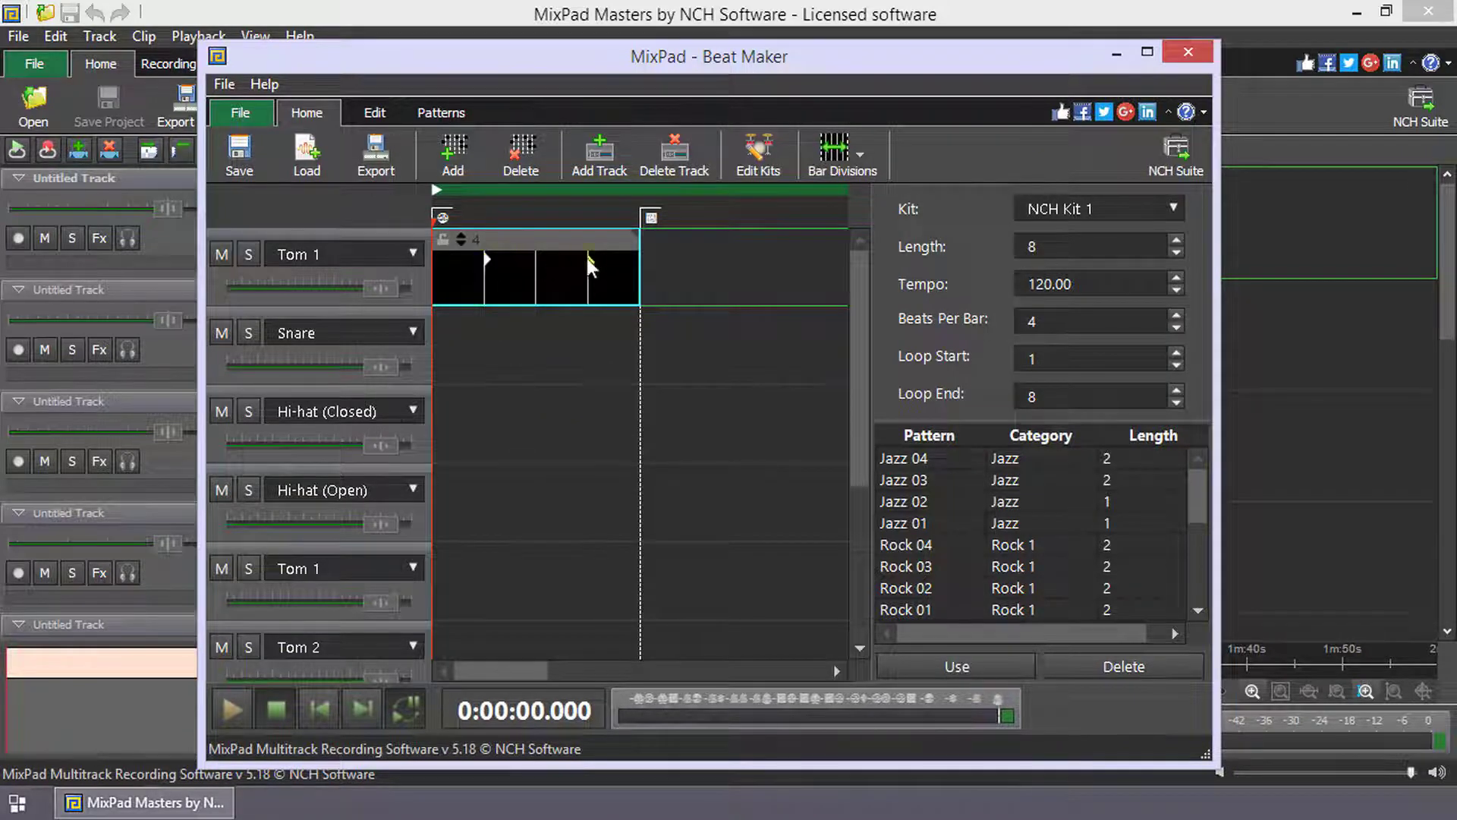
drag(586, 260, 589, 290)
click(228, 712)
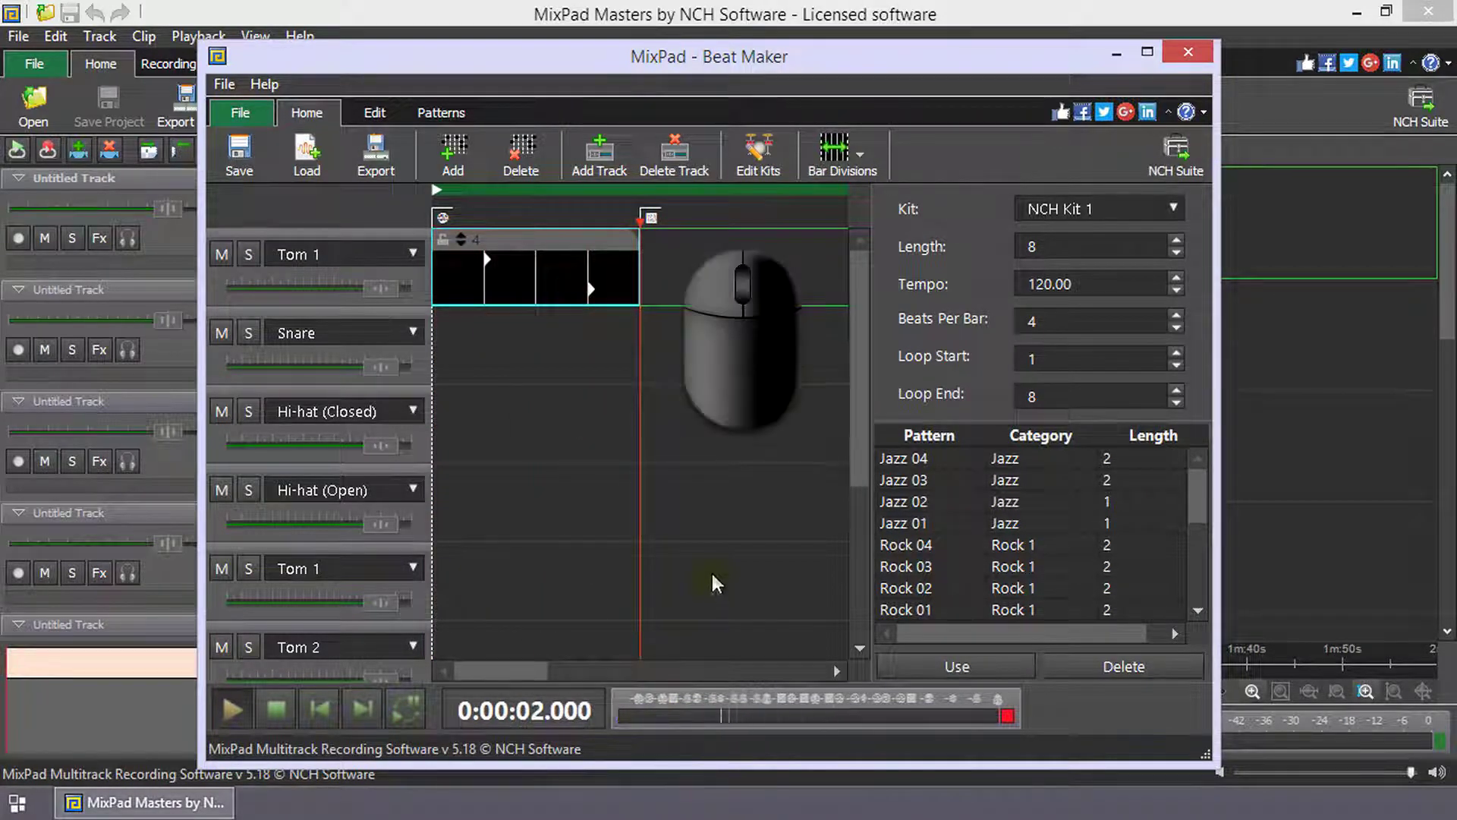
Stretch the Tom 1 pattern to bar 4 and Shift-drag a run of tom notes across bars two and three.
scroll(692, 495, up, 1)
scroll(692, 495, down, 1)
scroll(693, 493, down, 3)
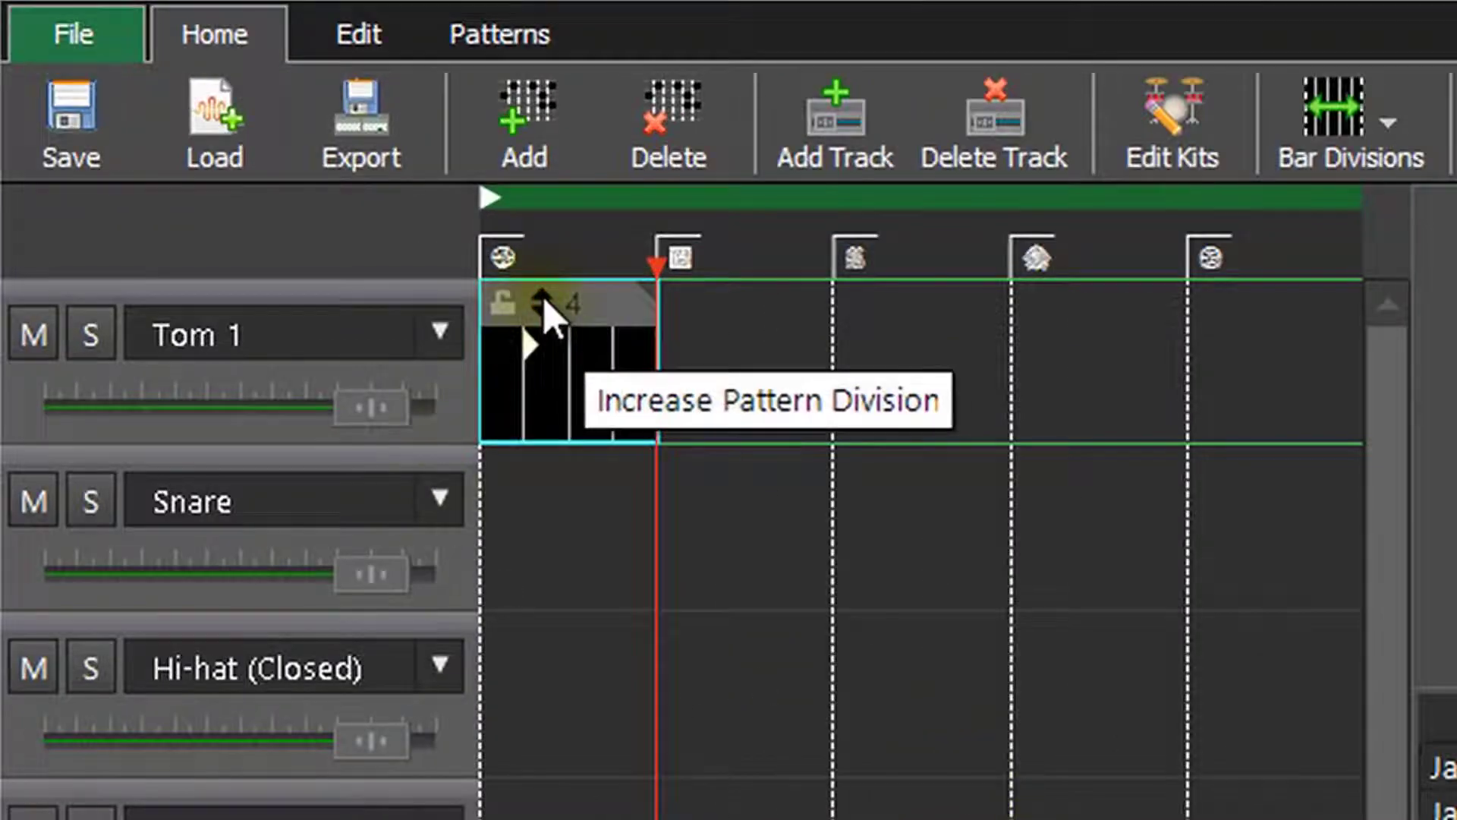
click(543, 300)
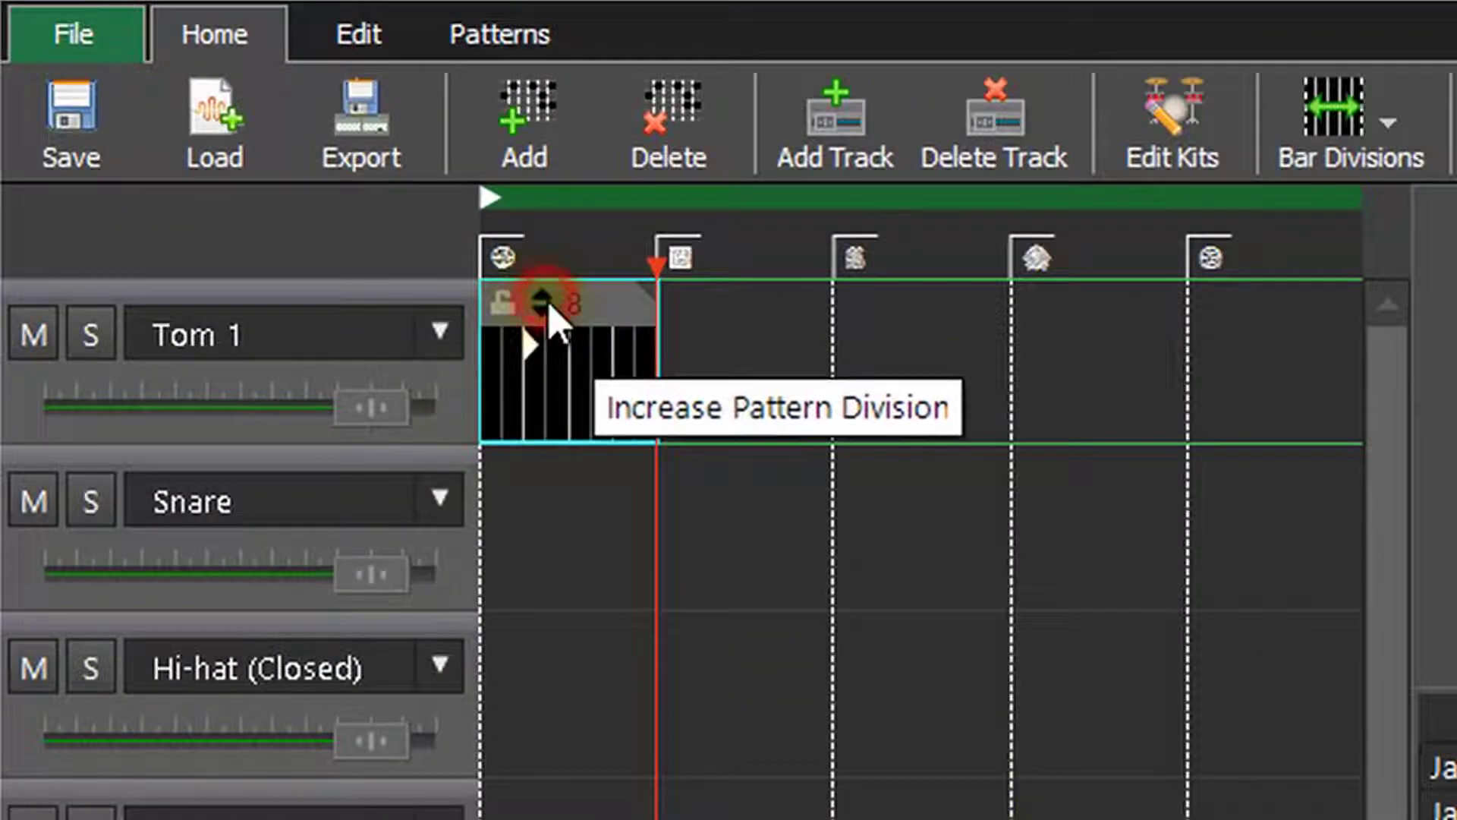
click(545, 311)
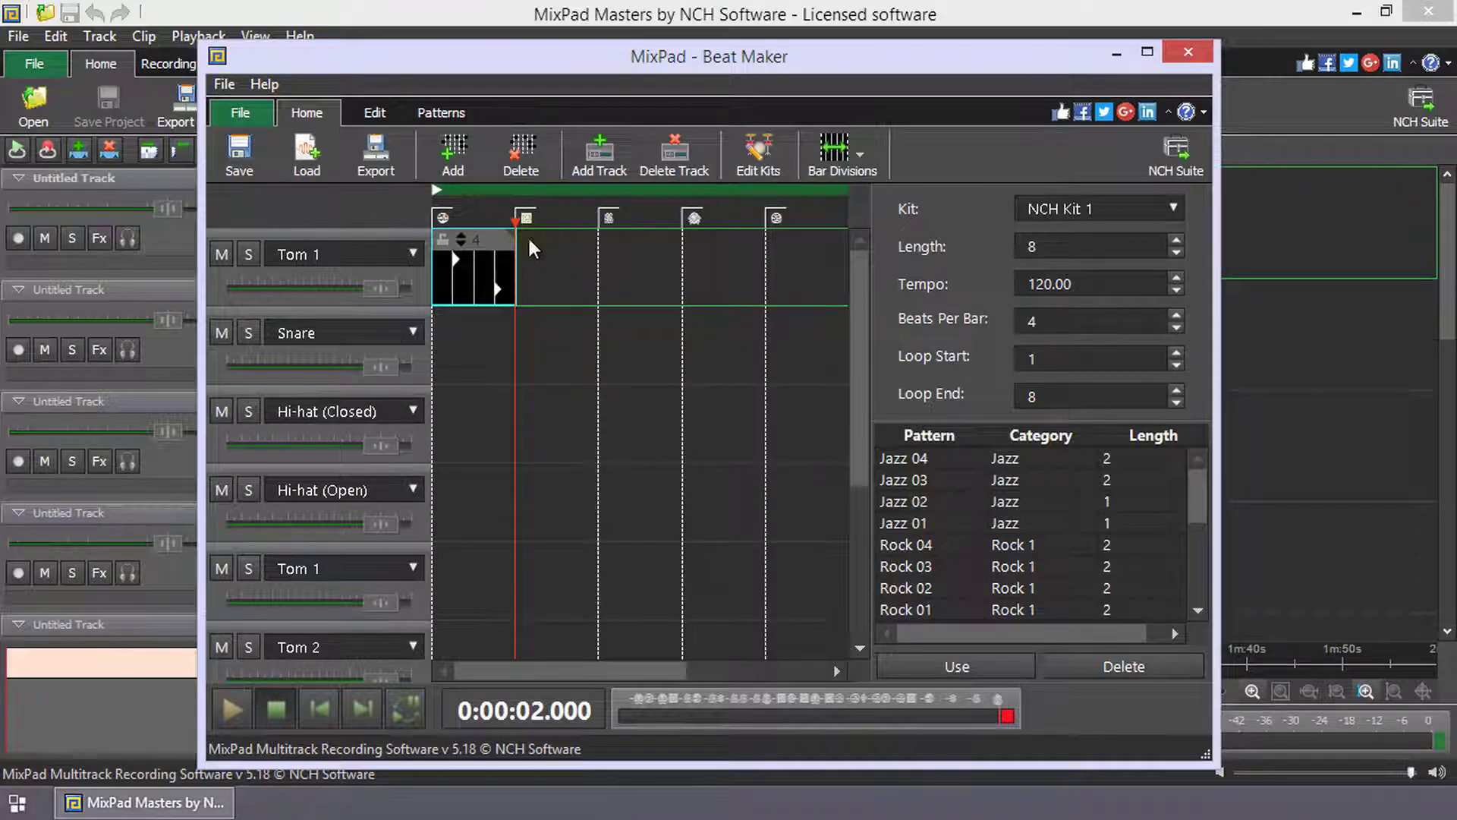
drag(506, 238, 641, 236)
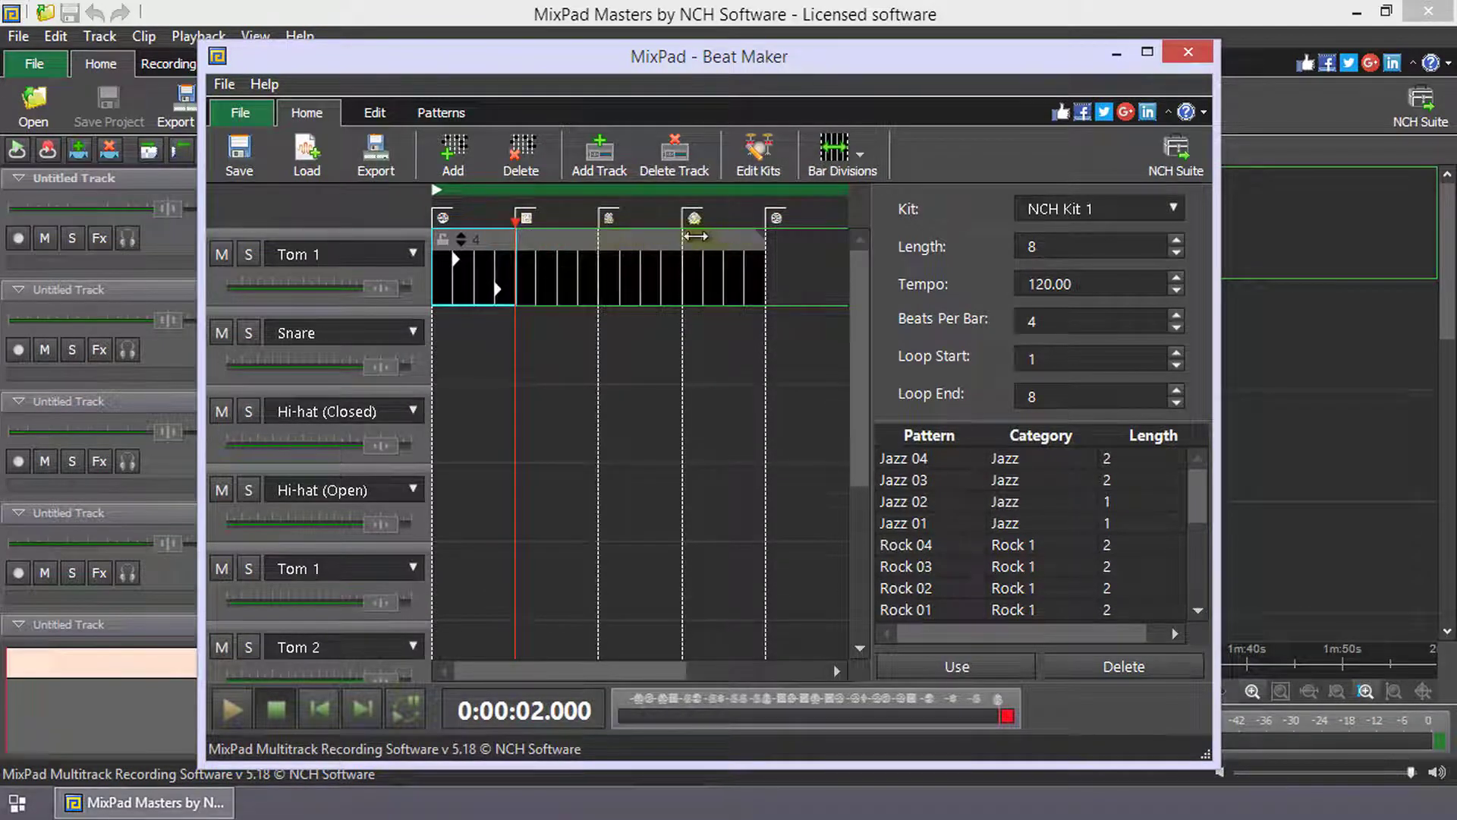
key(shift)
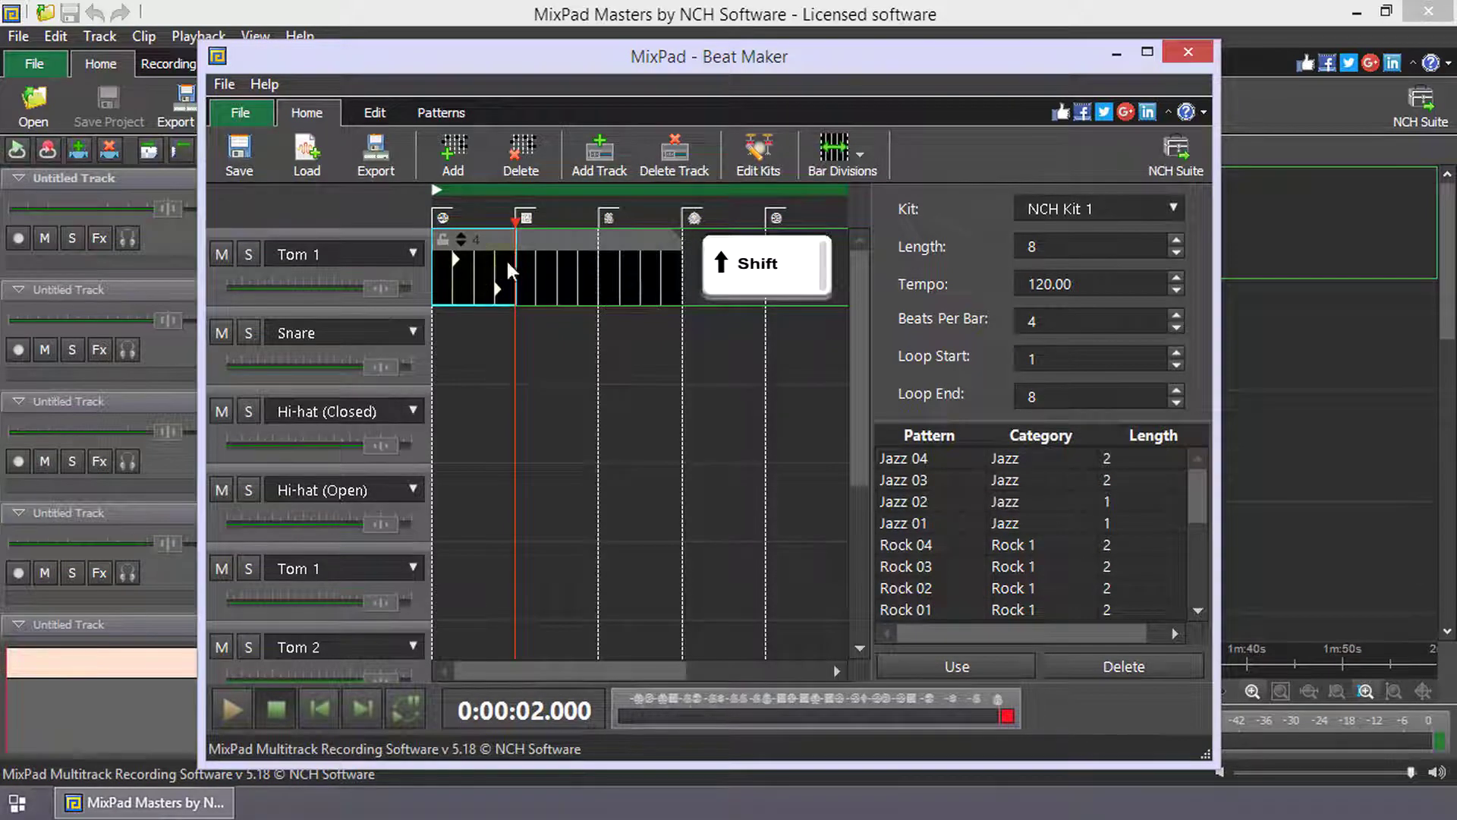
drag(571, 273, 662, 264)
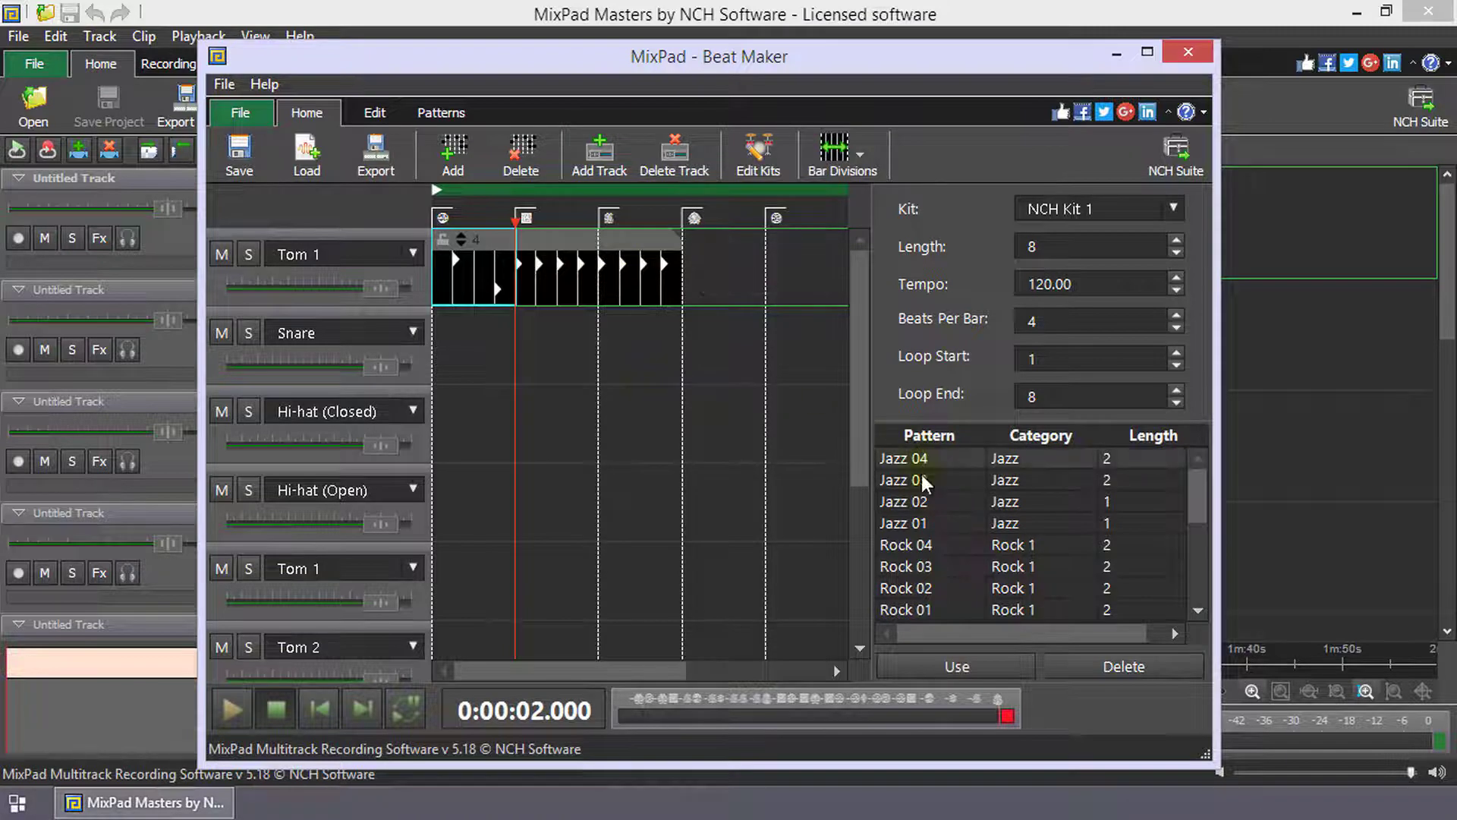
Apply the Jazz 01 preset to fill the Snare and both Hi-hat tracks in bar one.
click(918, 520)
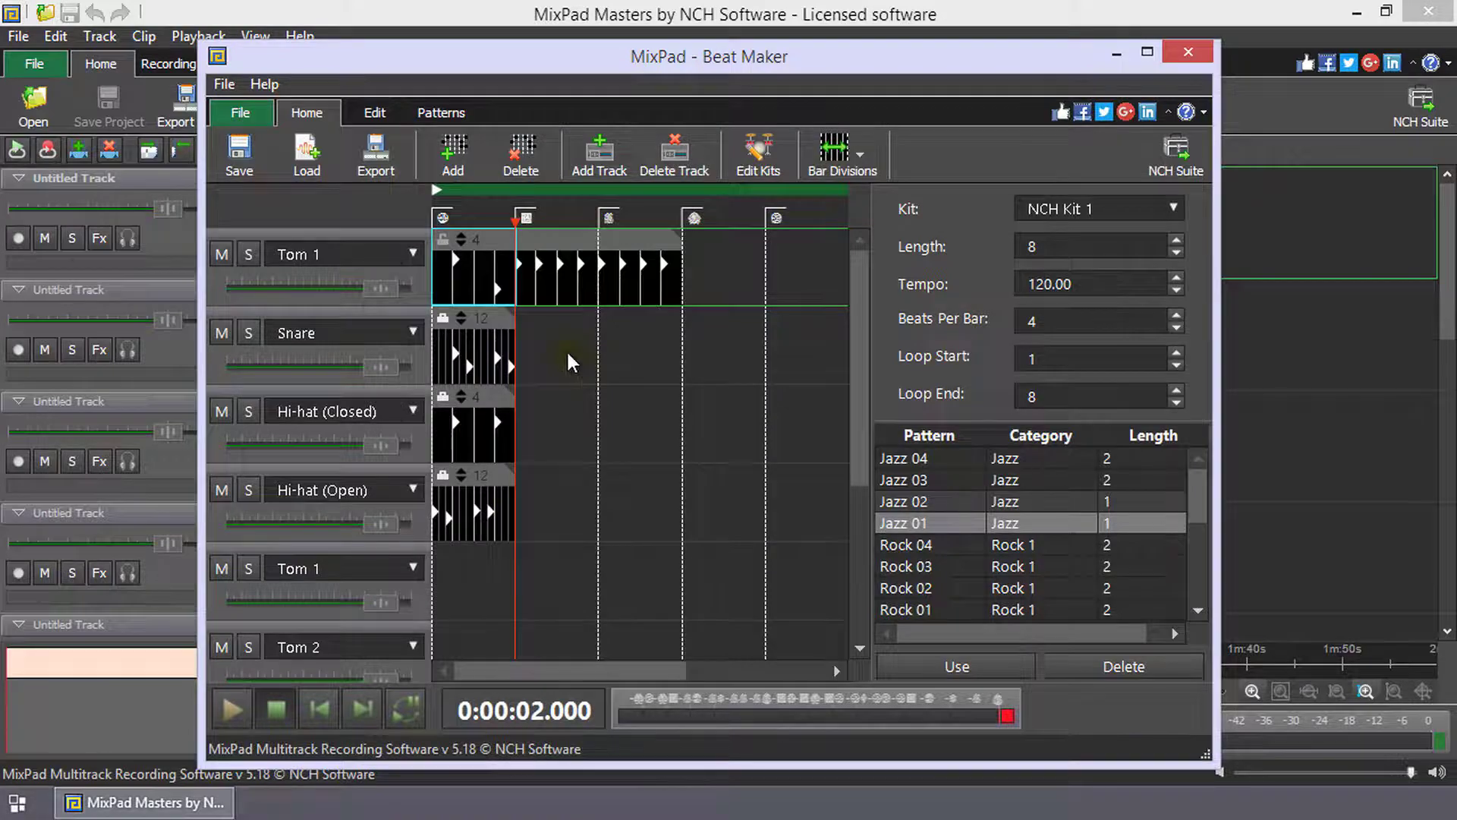
Save the beat as New Composition.mpdb and reload that file into the Beat Maker.
click(239, 156)
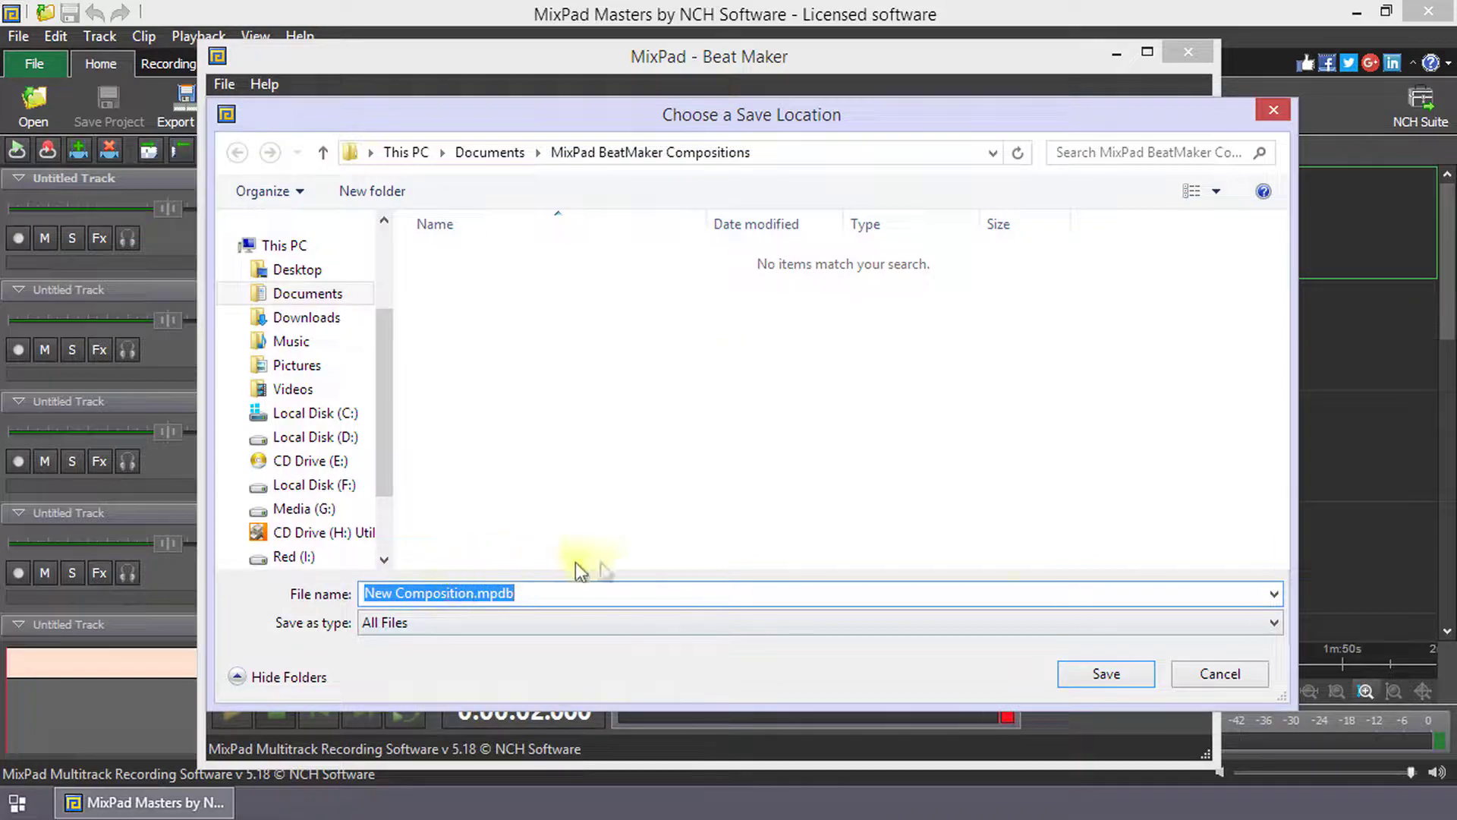
click(1109, 673)
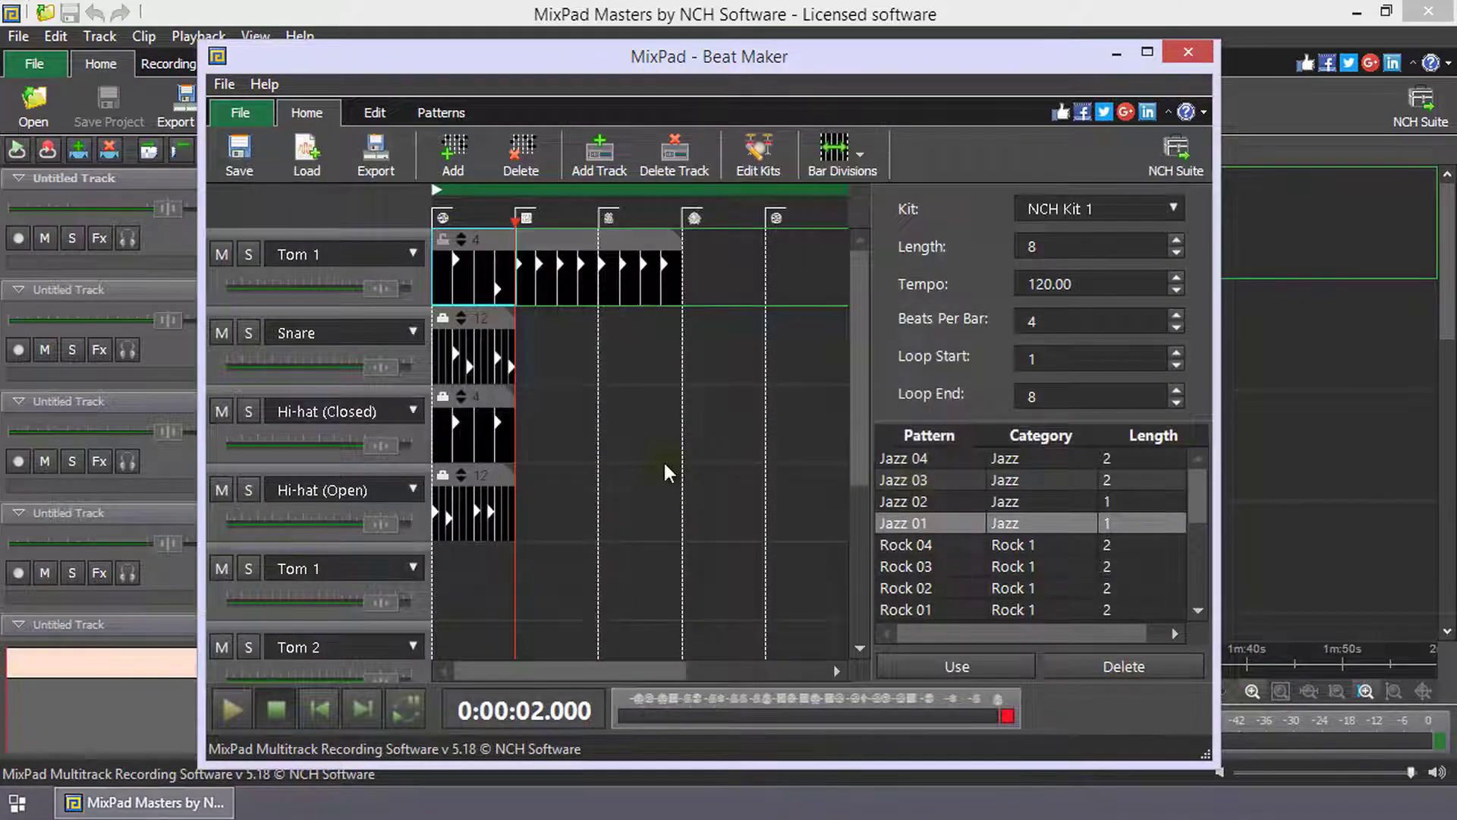
click(311, 163)
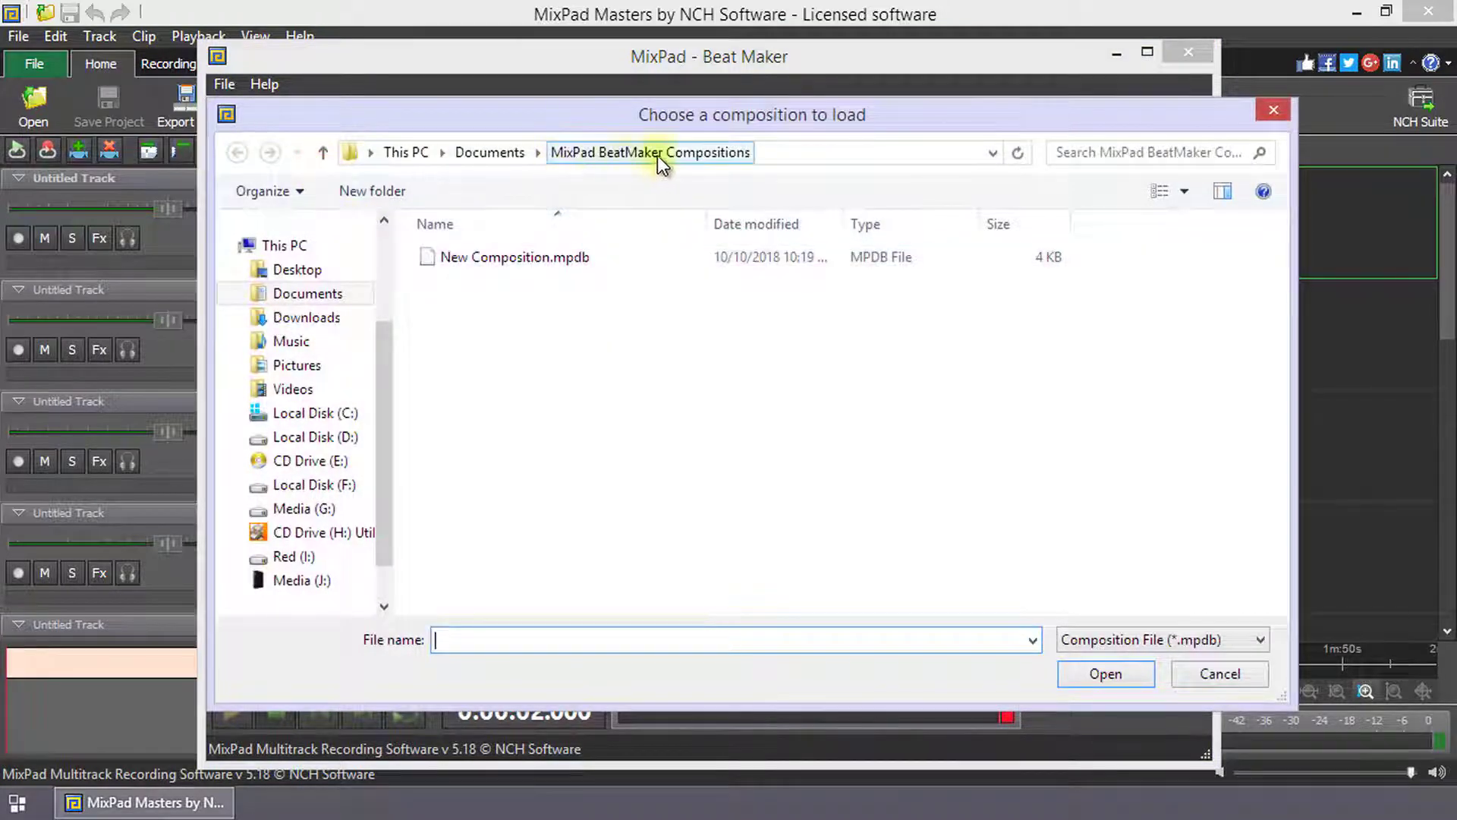
click(554, 262)
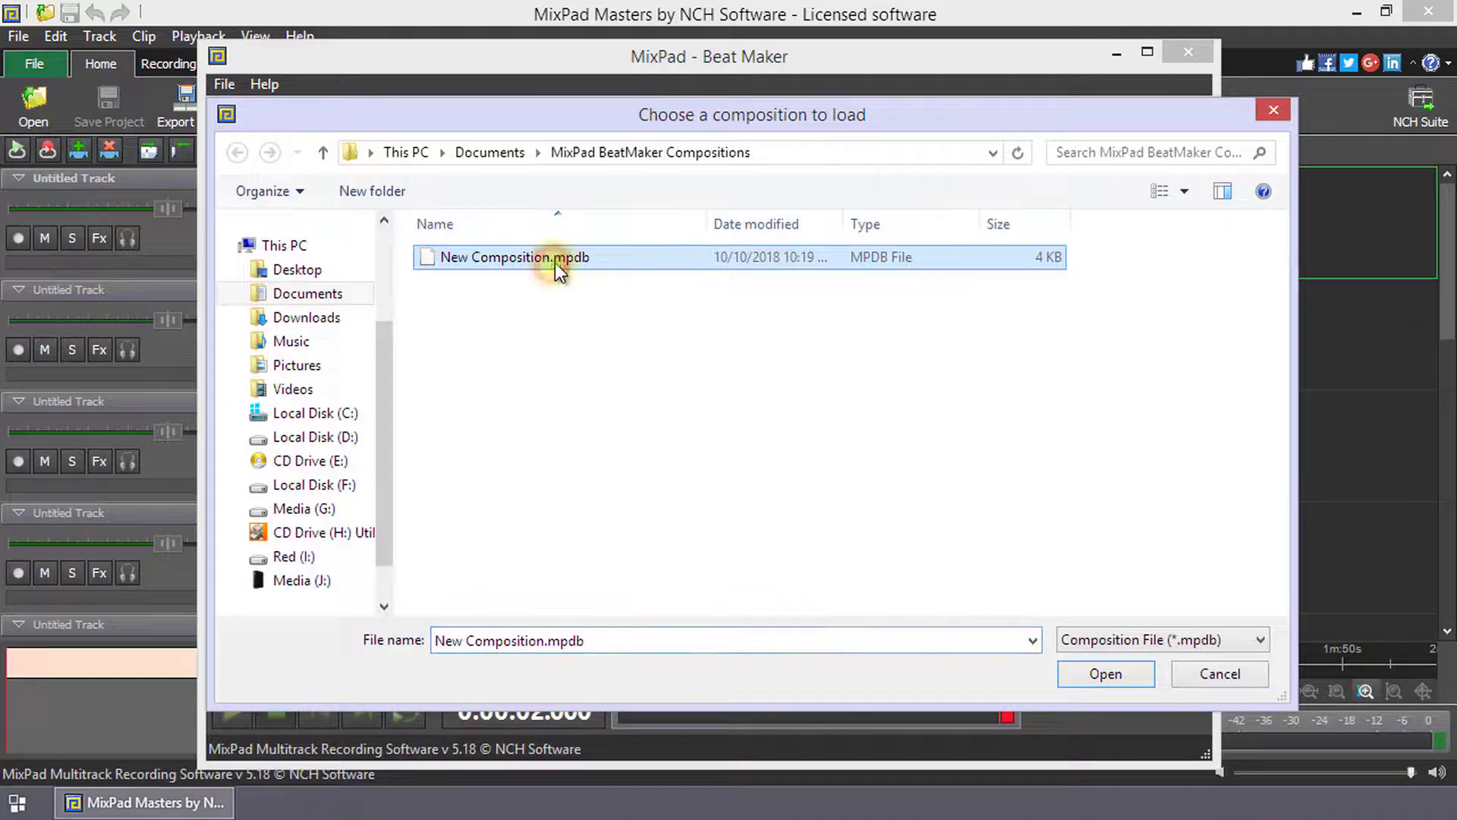
click(1092, 682)
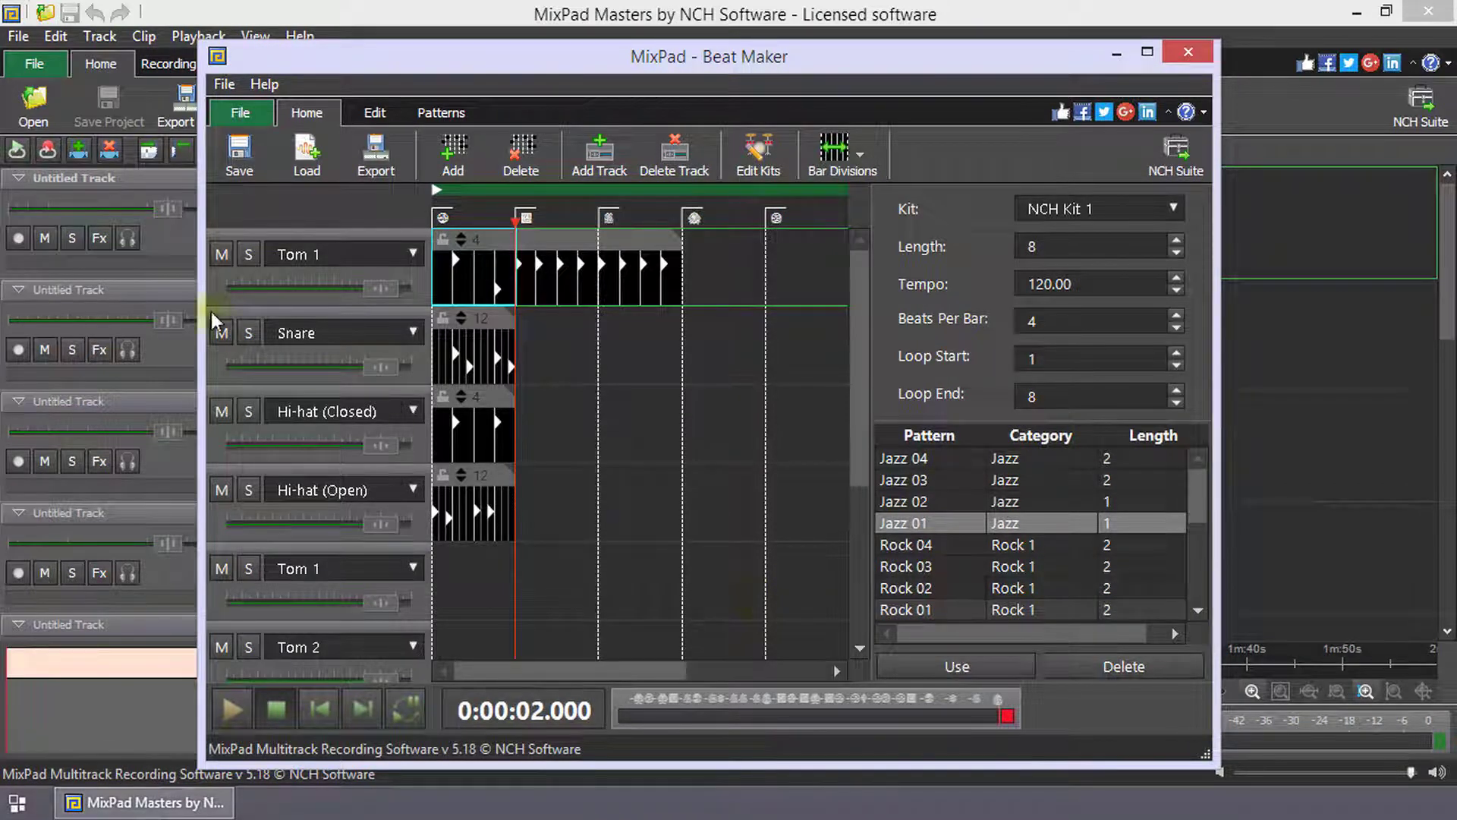
Close Beat Maker to drop the beat on track 1, then stretch the clip rightward so it loops.
click(327, 182)
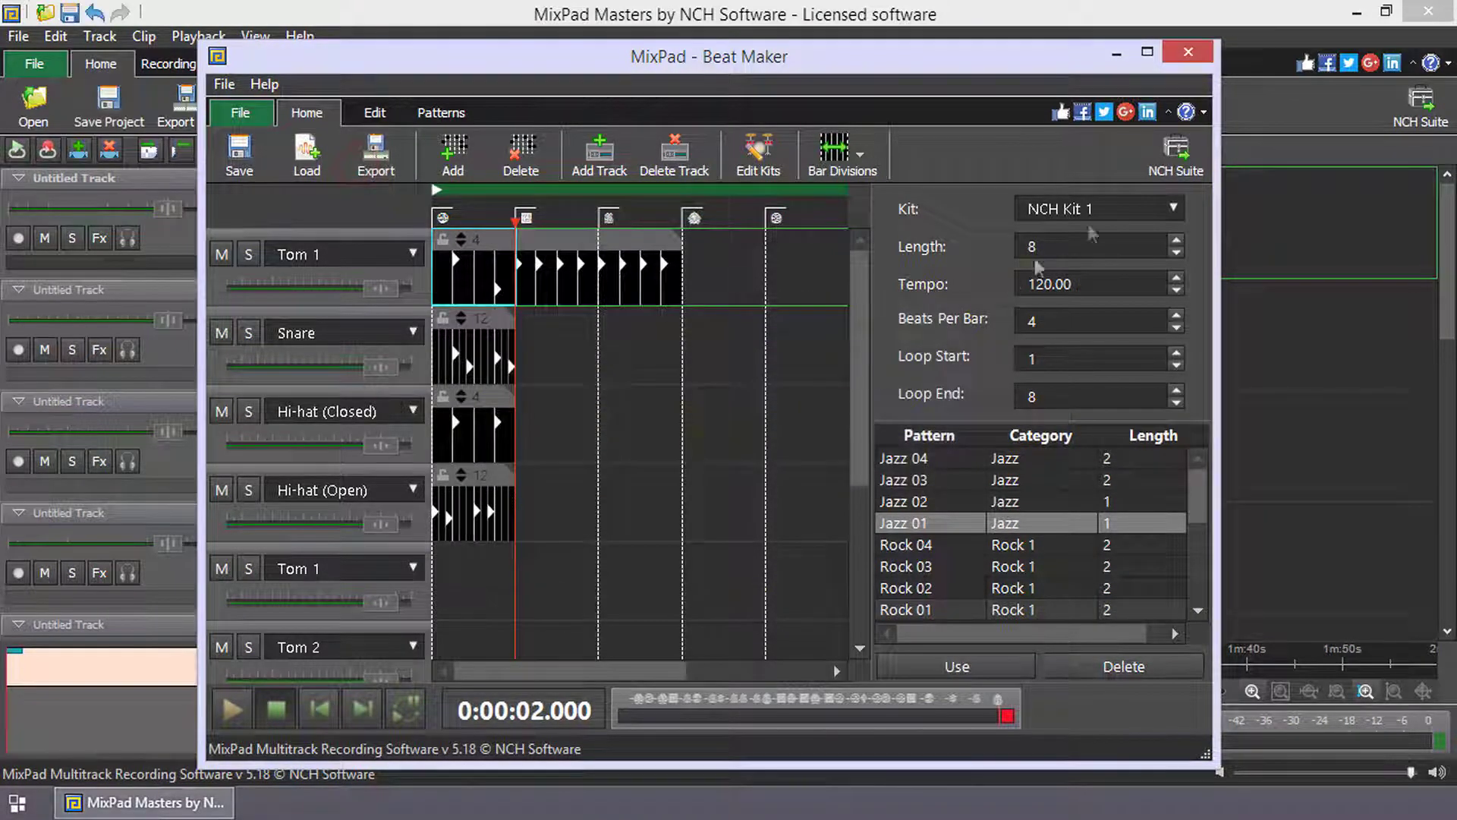
click(1190, 50)
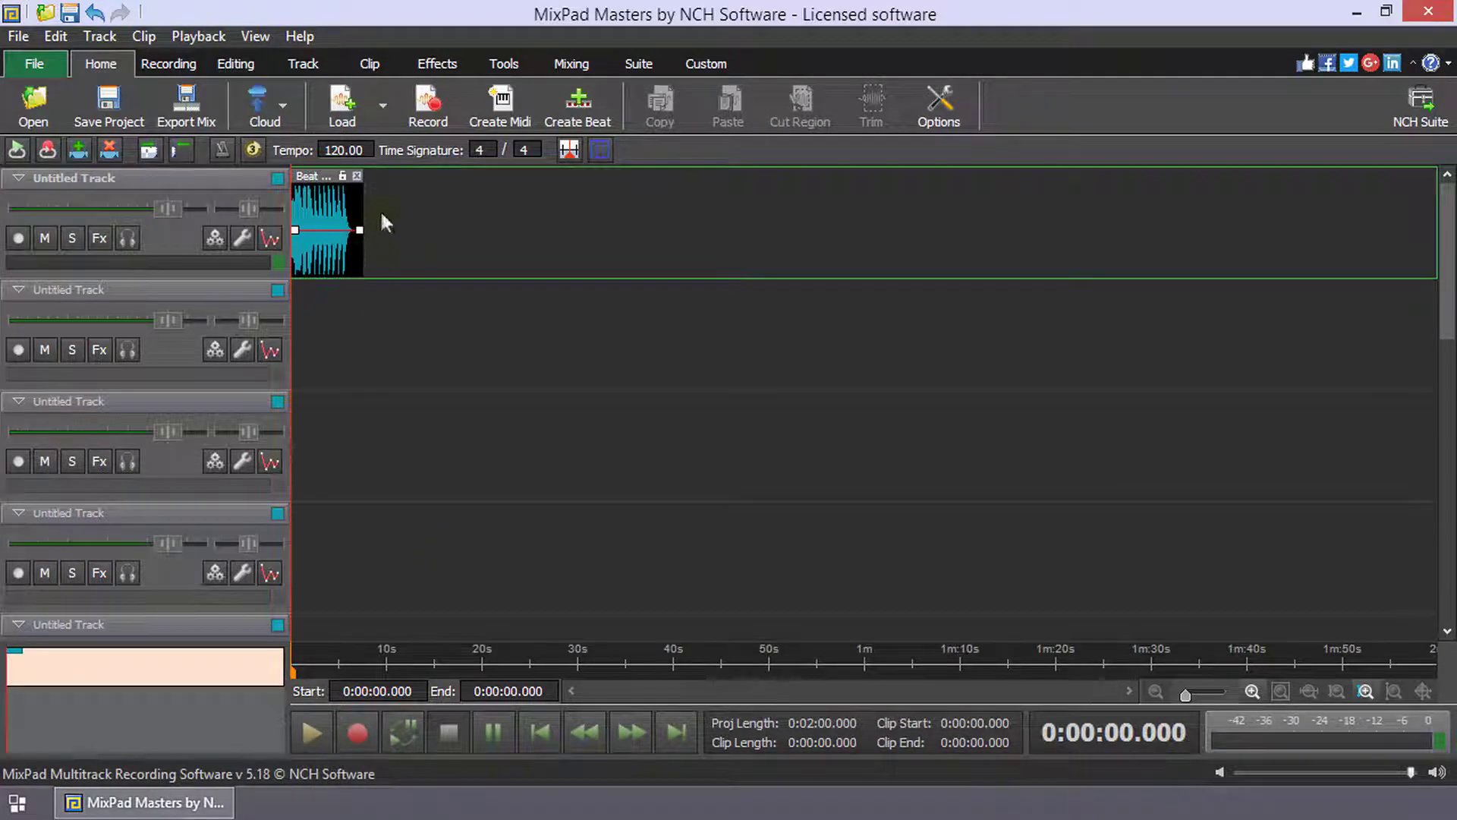
drag(364, 207, 538, 211)
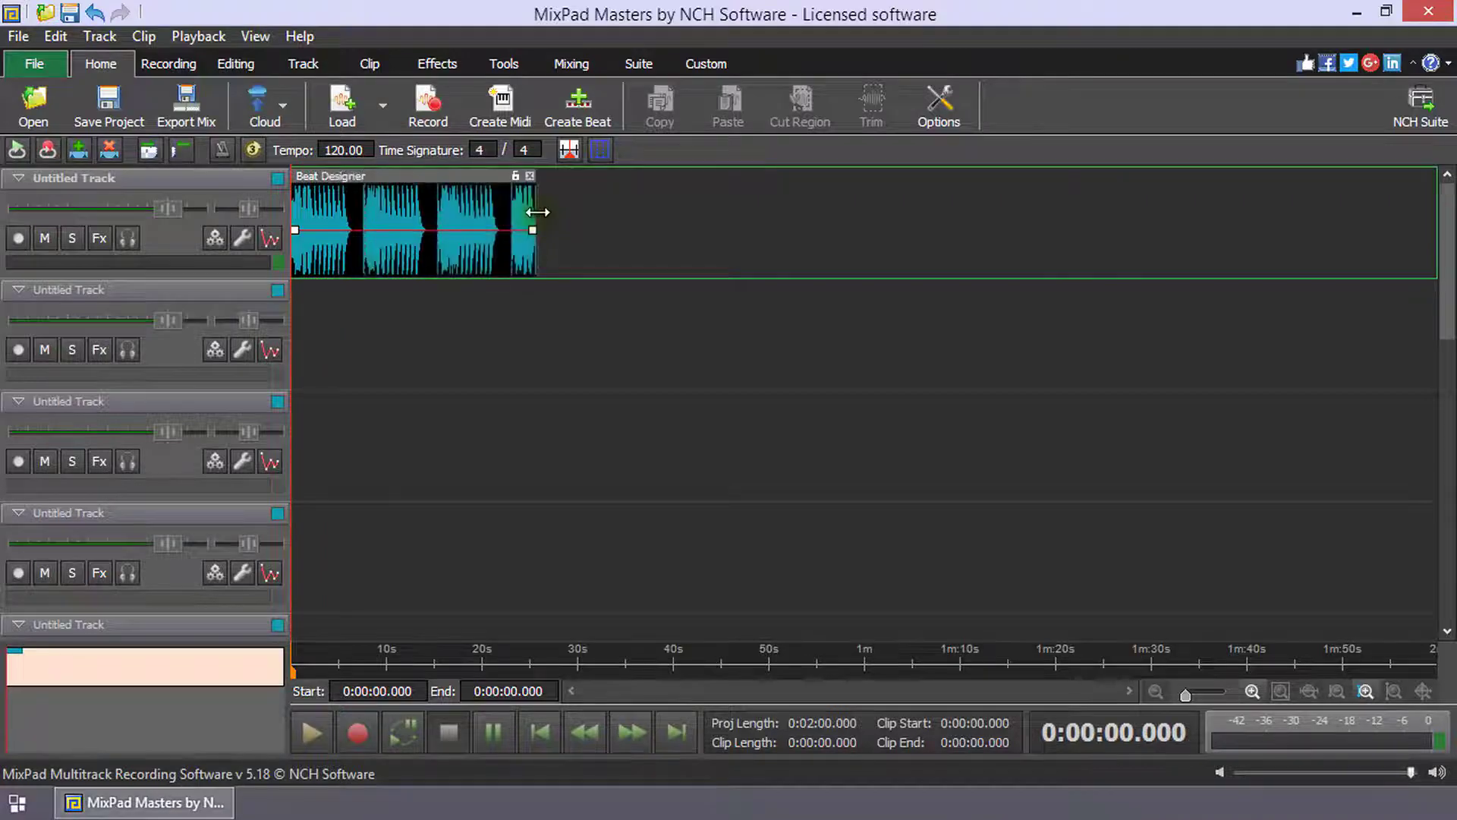
click(539, 213)
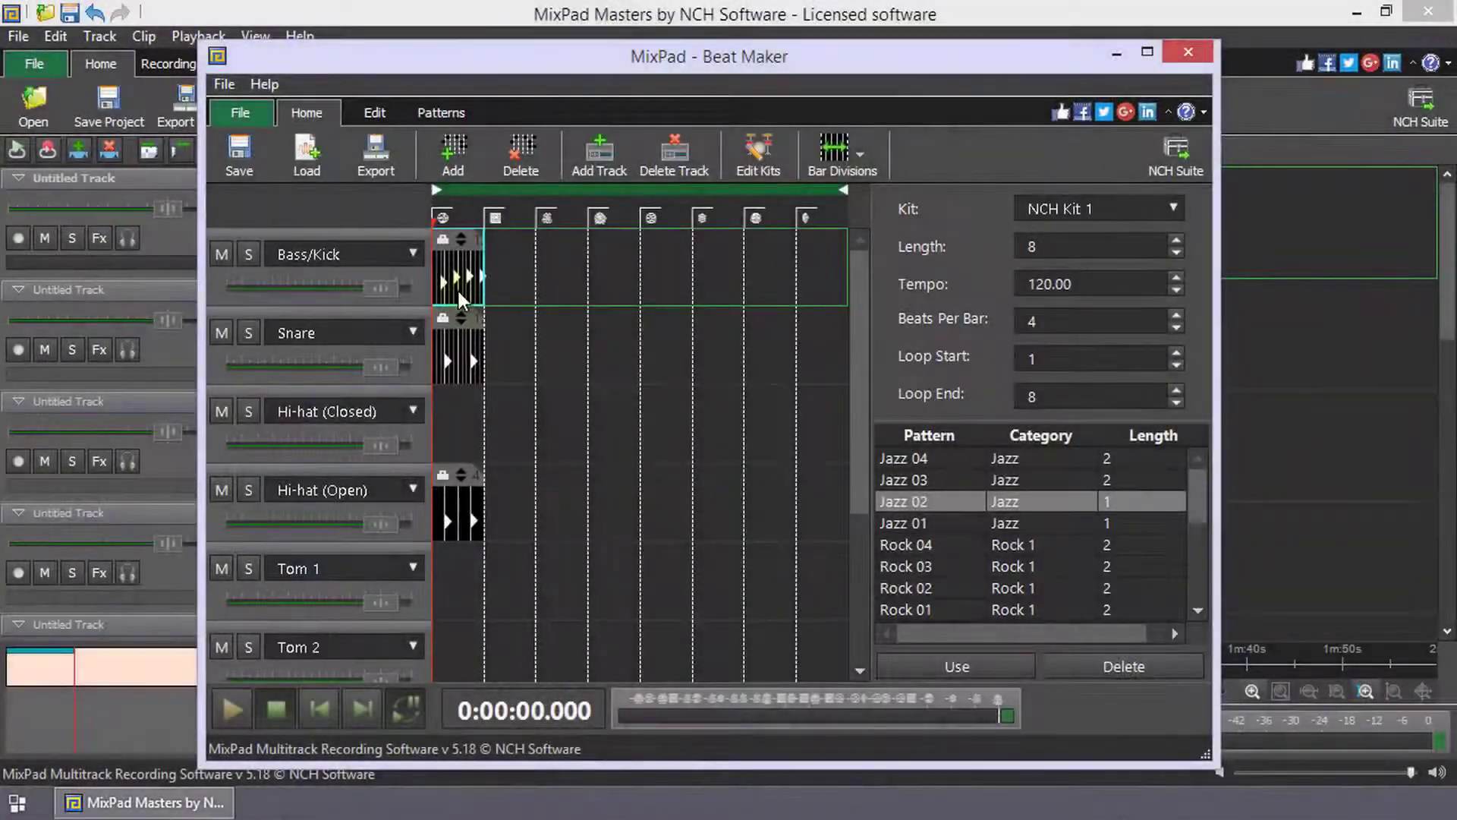
Add bar one's patterns to the library as 'Tutorial' in the Basics category.
scroll(595, 403, up, 3)
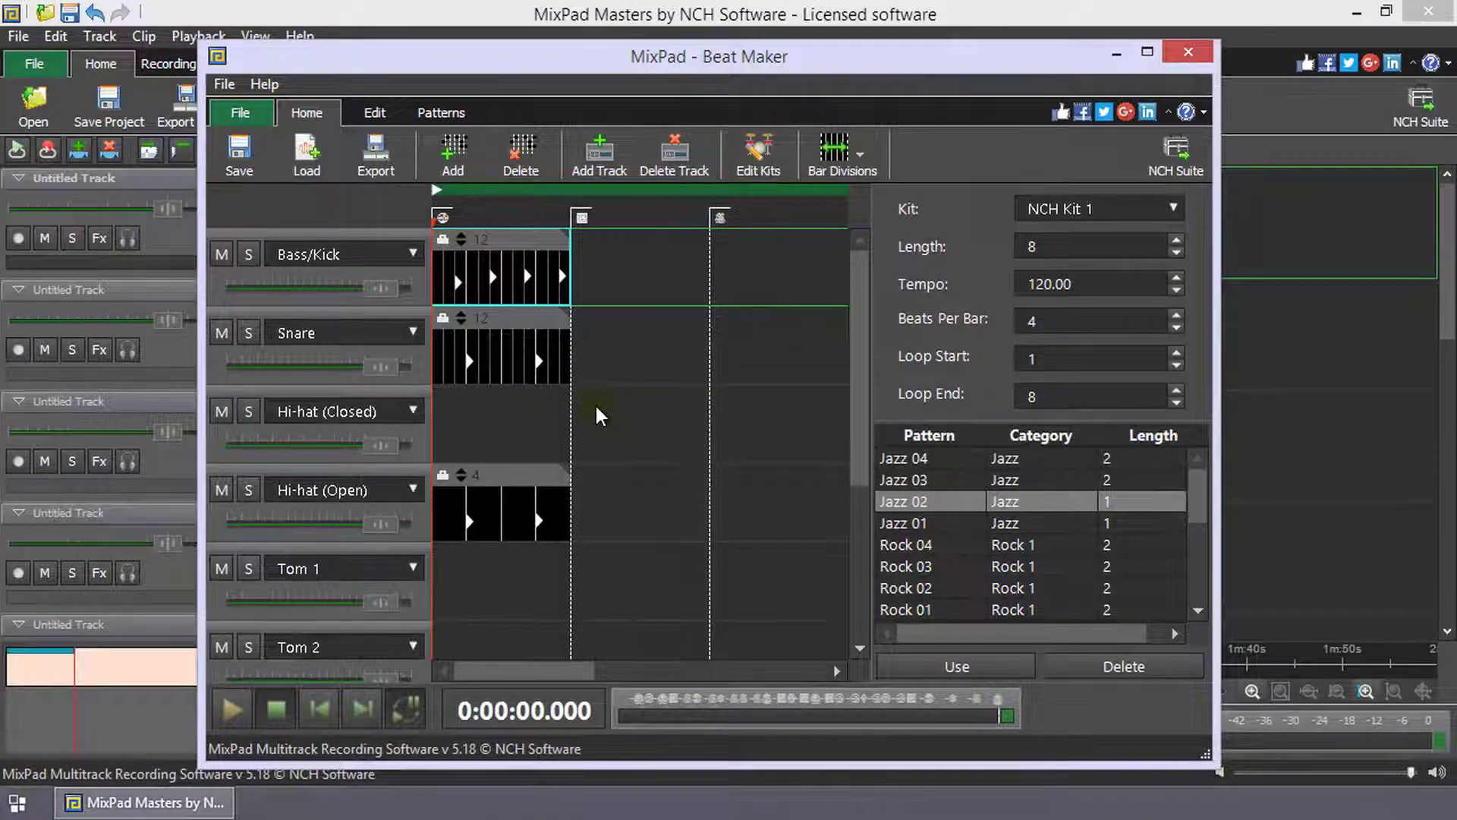
click(516, 244)
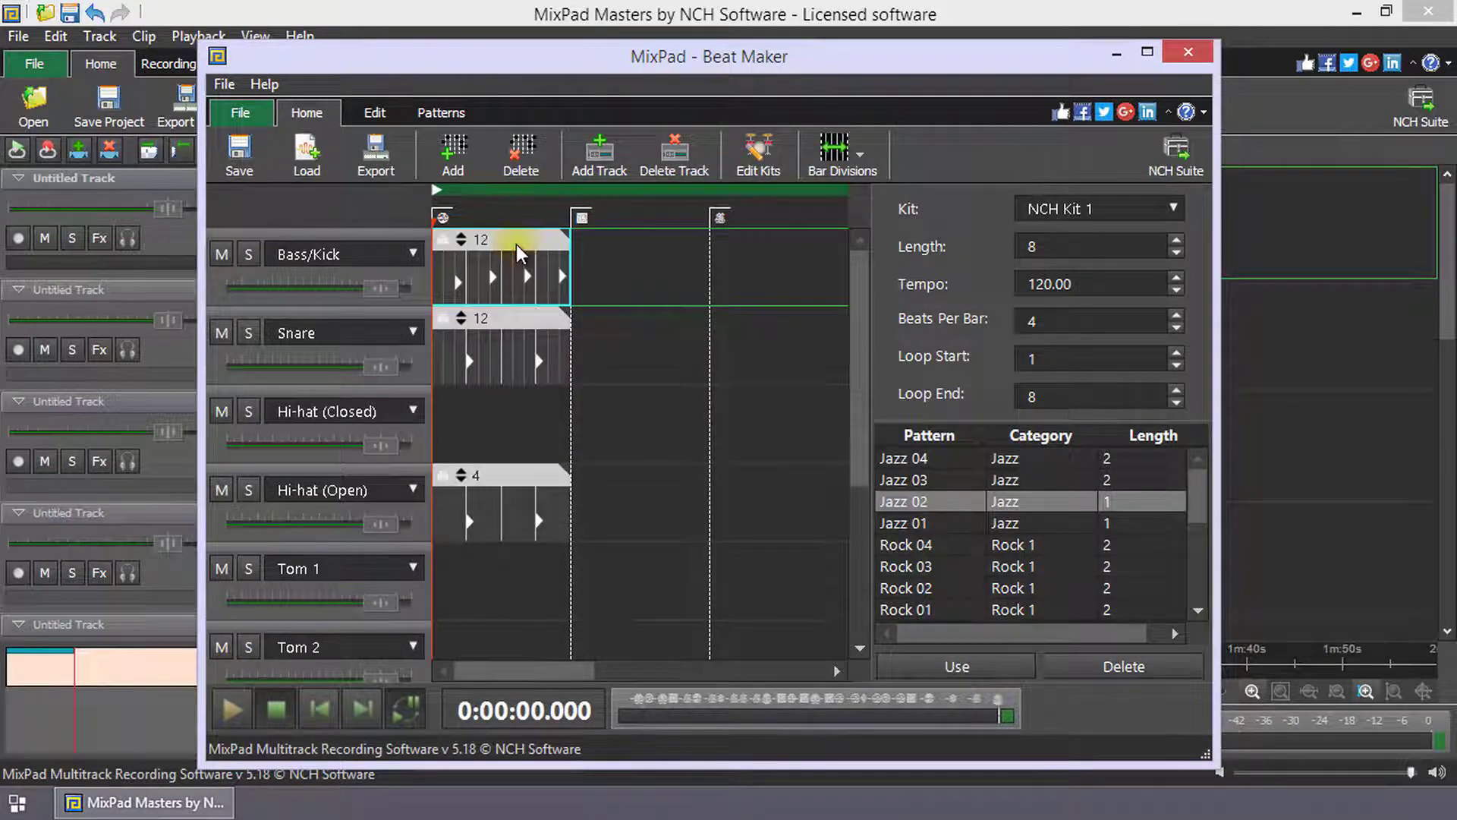
click(441, 112)
click(262, 199)
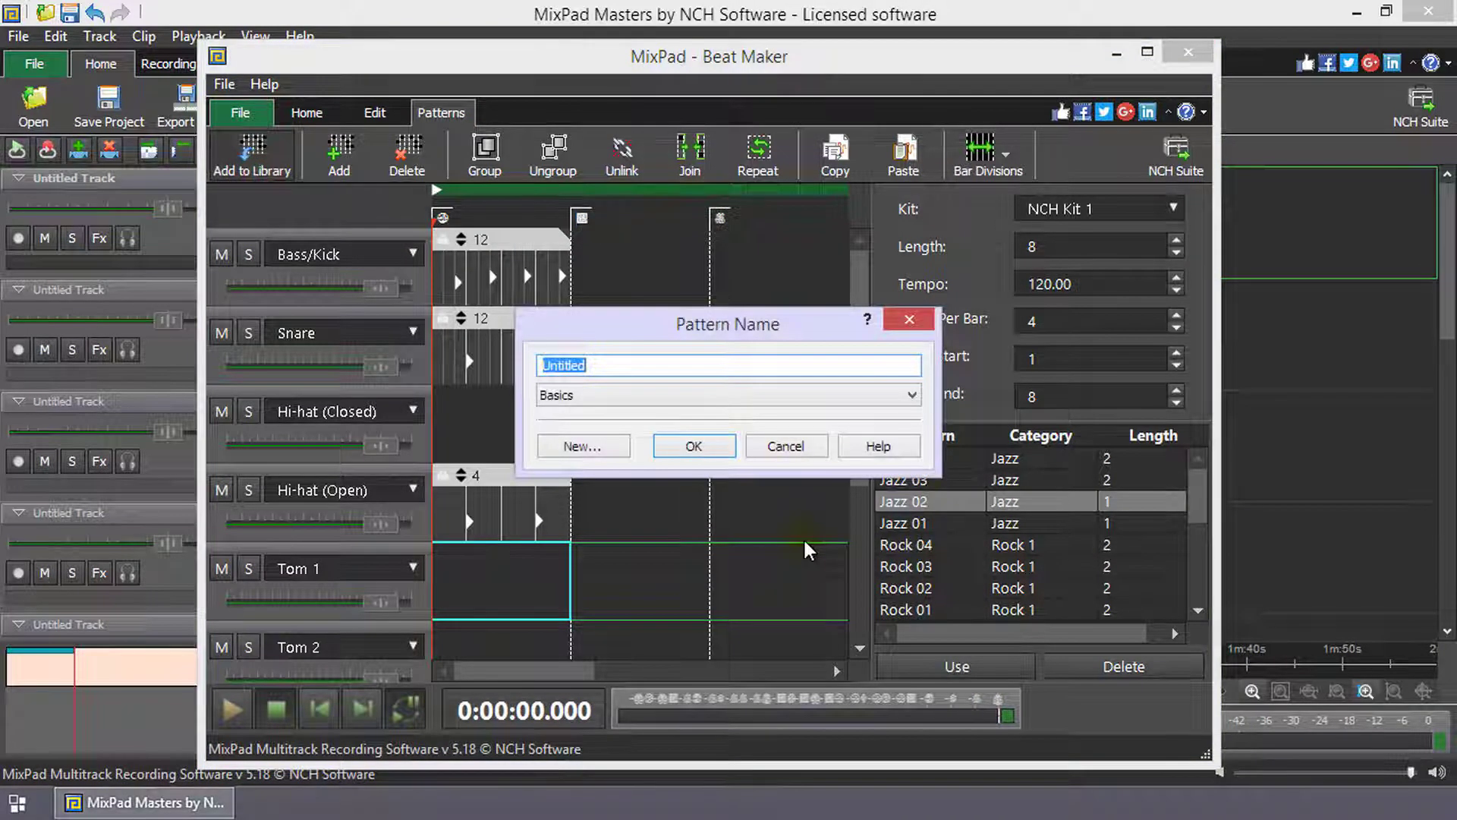
text(Tutorial)
click(839, 395)
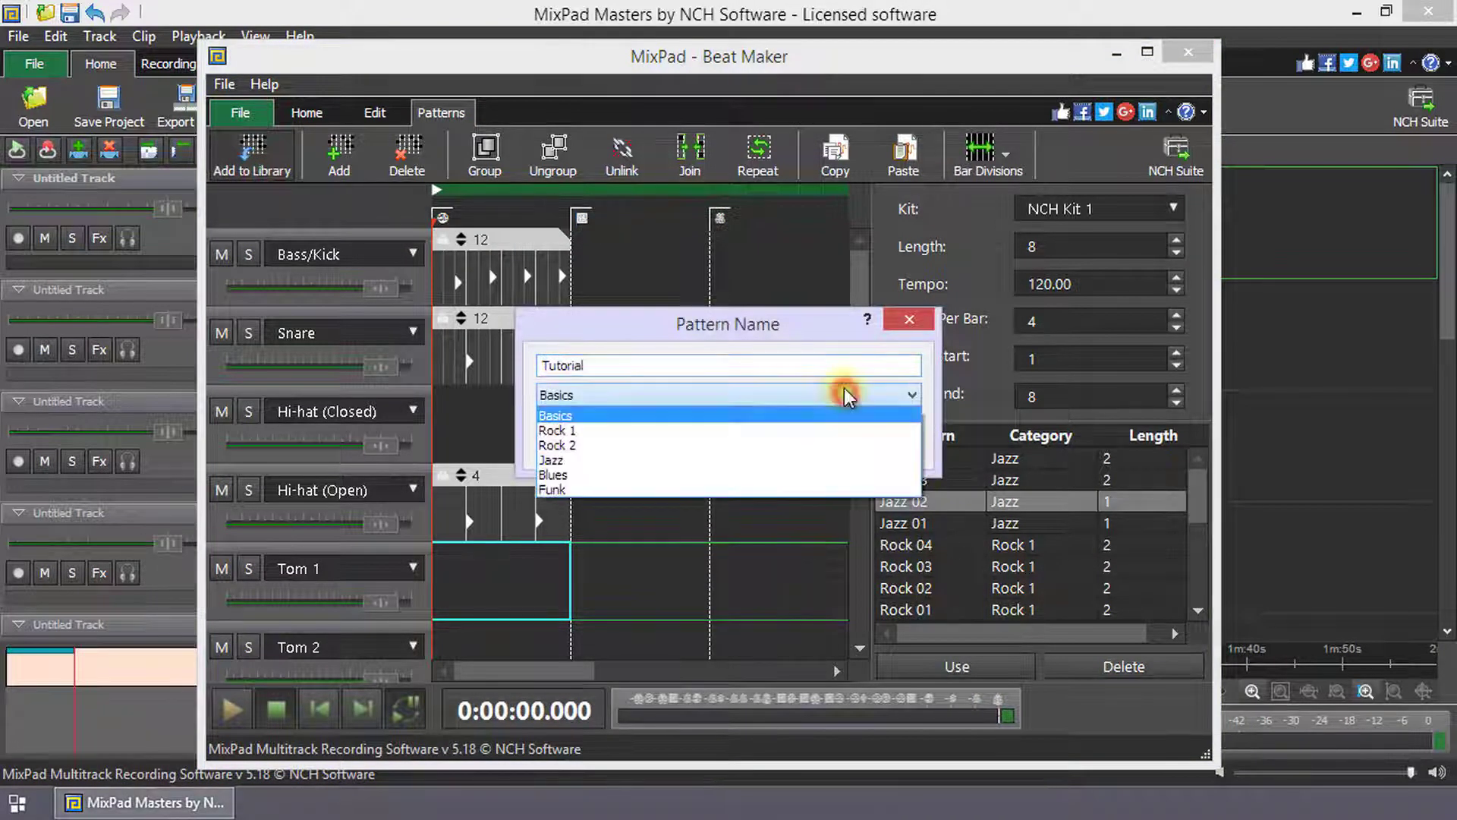
click(828, 416)
click(717, 446)
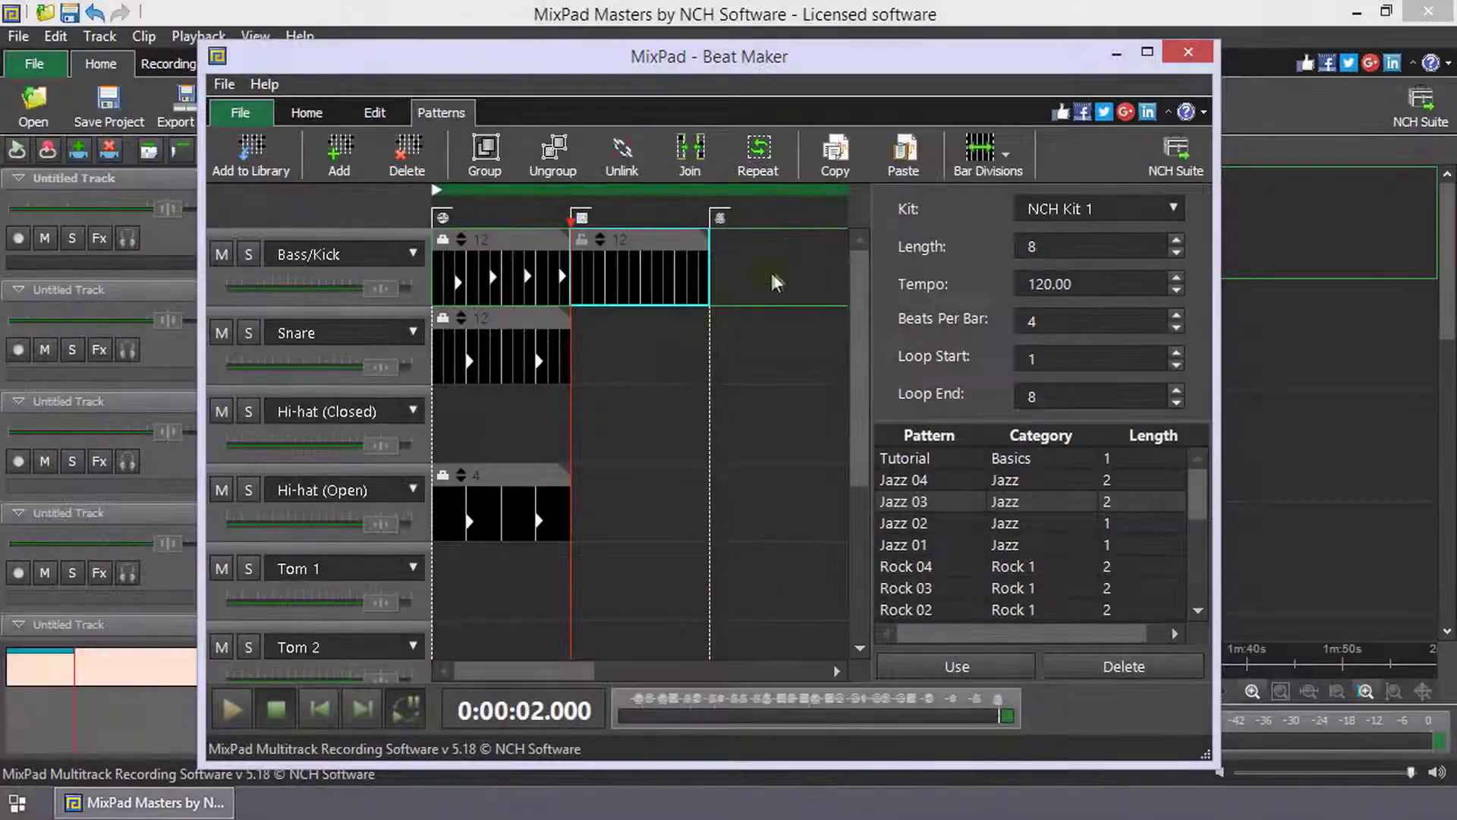
Join the two Bass/Kick blocks, group the patterns, and check they select together.
click(769, 267)
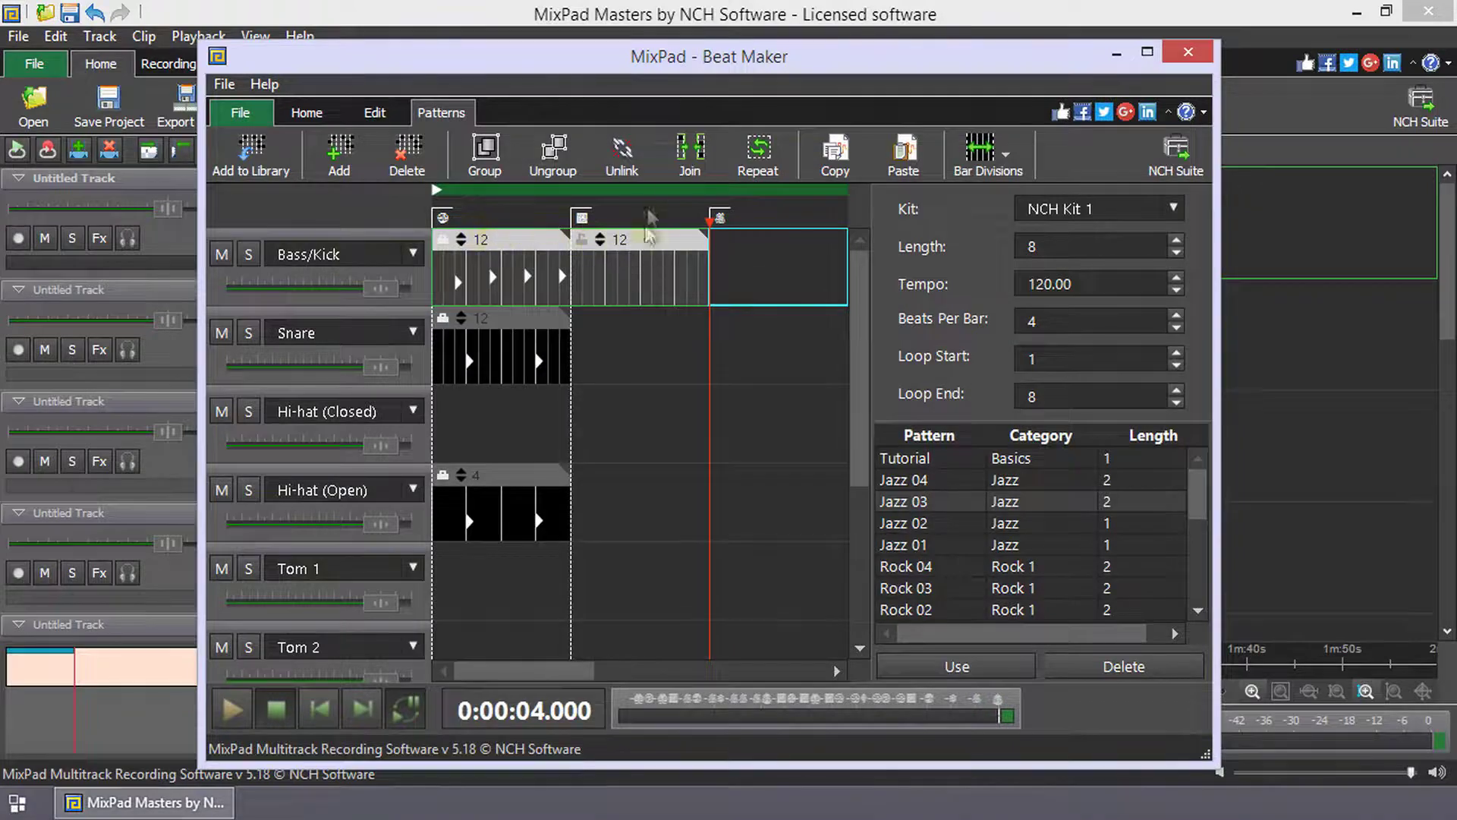
click(691, 169)
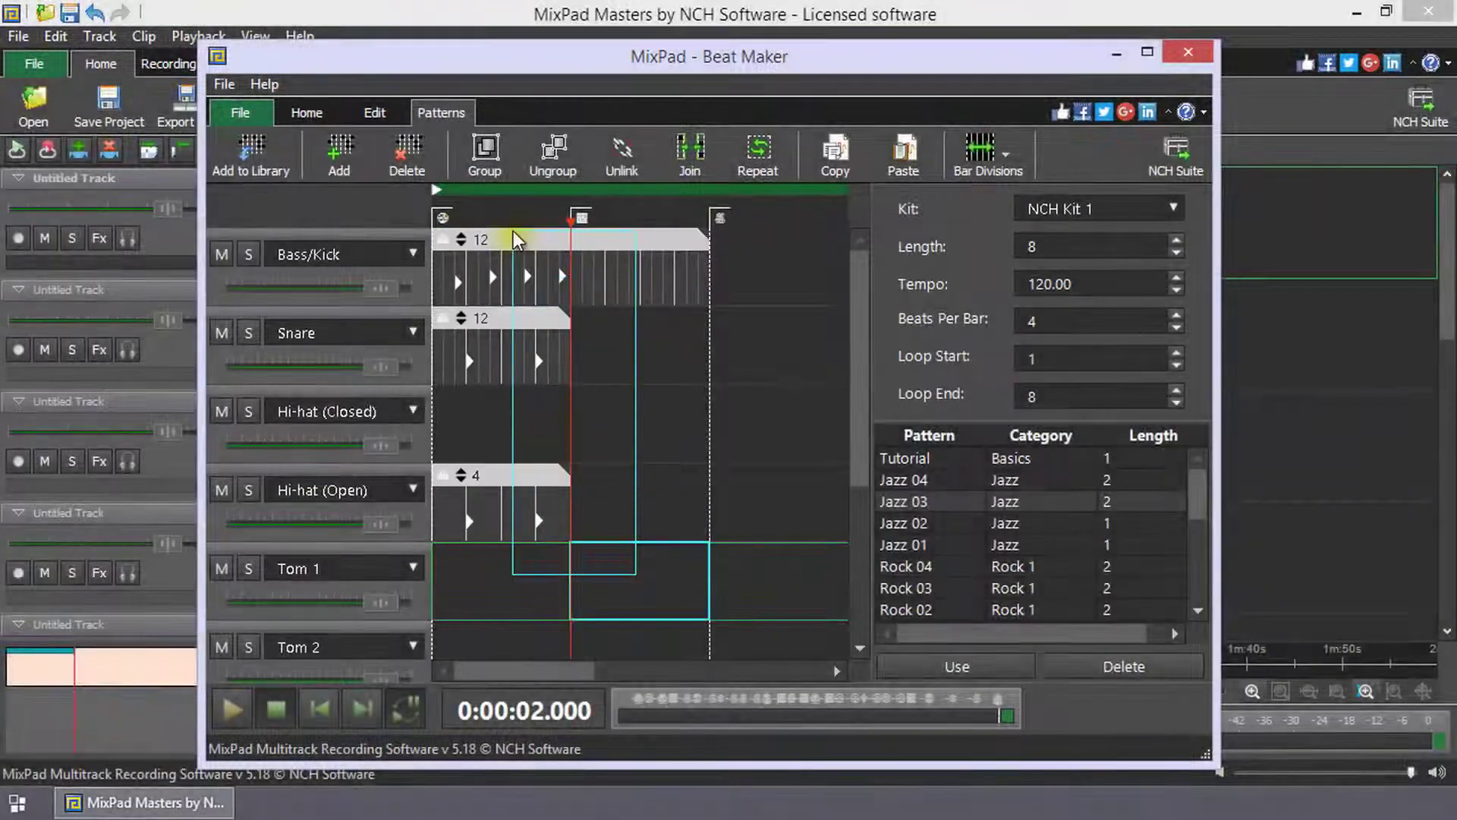
click(494, 153)
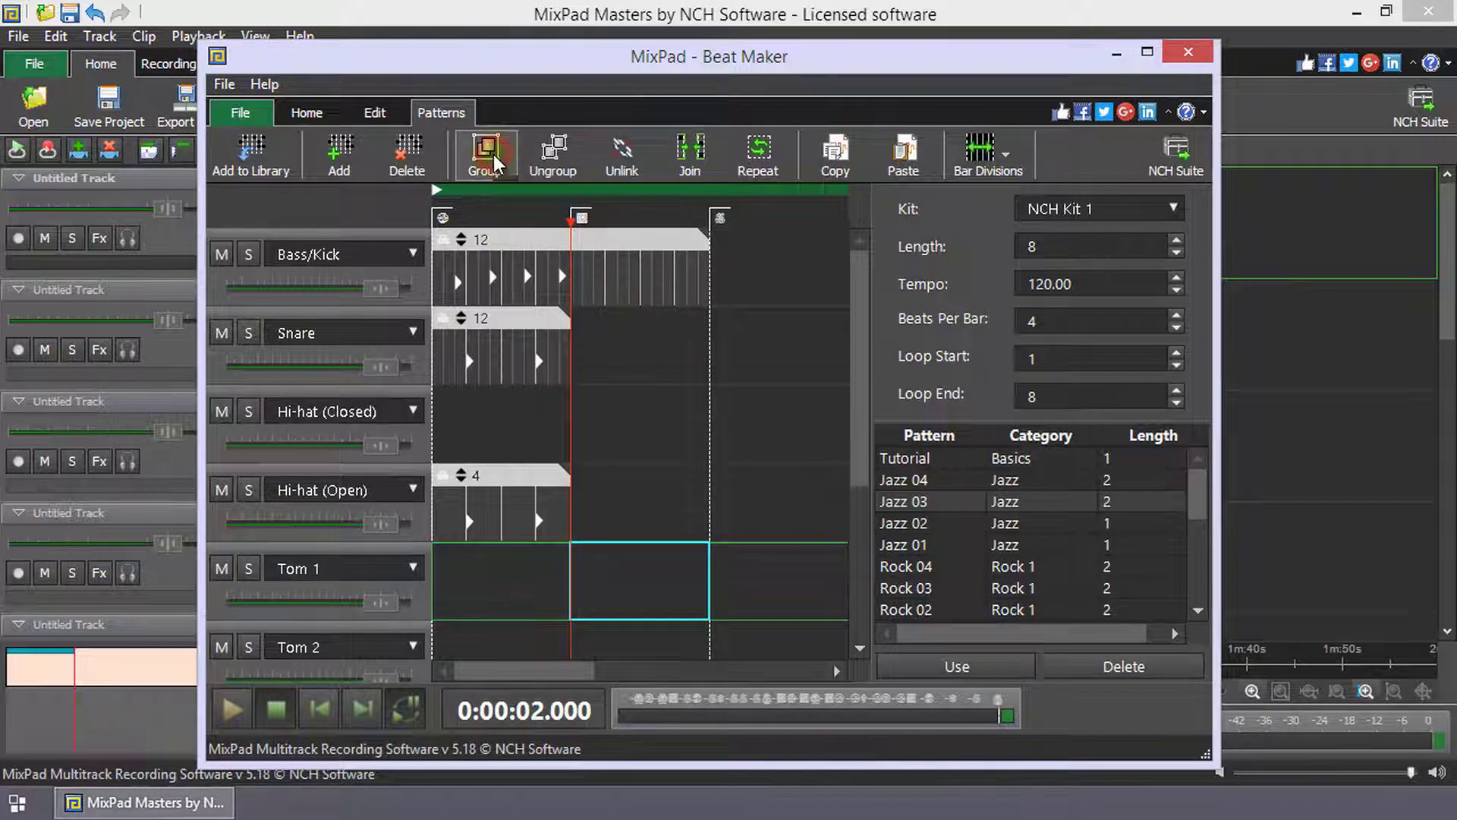
click(651, 399)
click(499, 312)
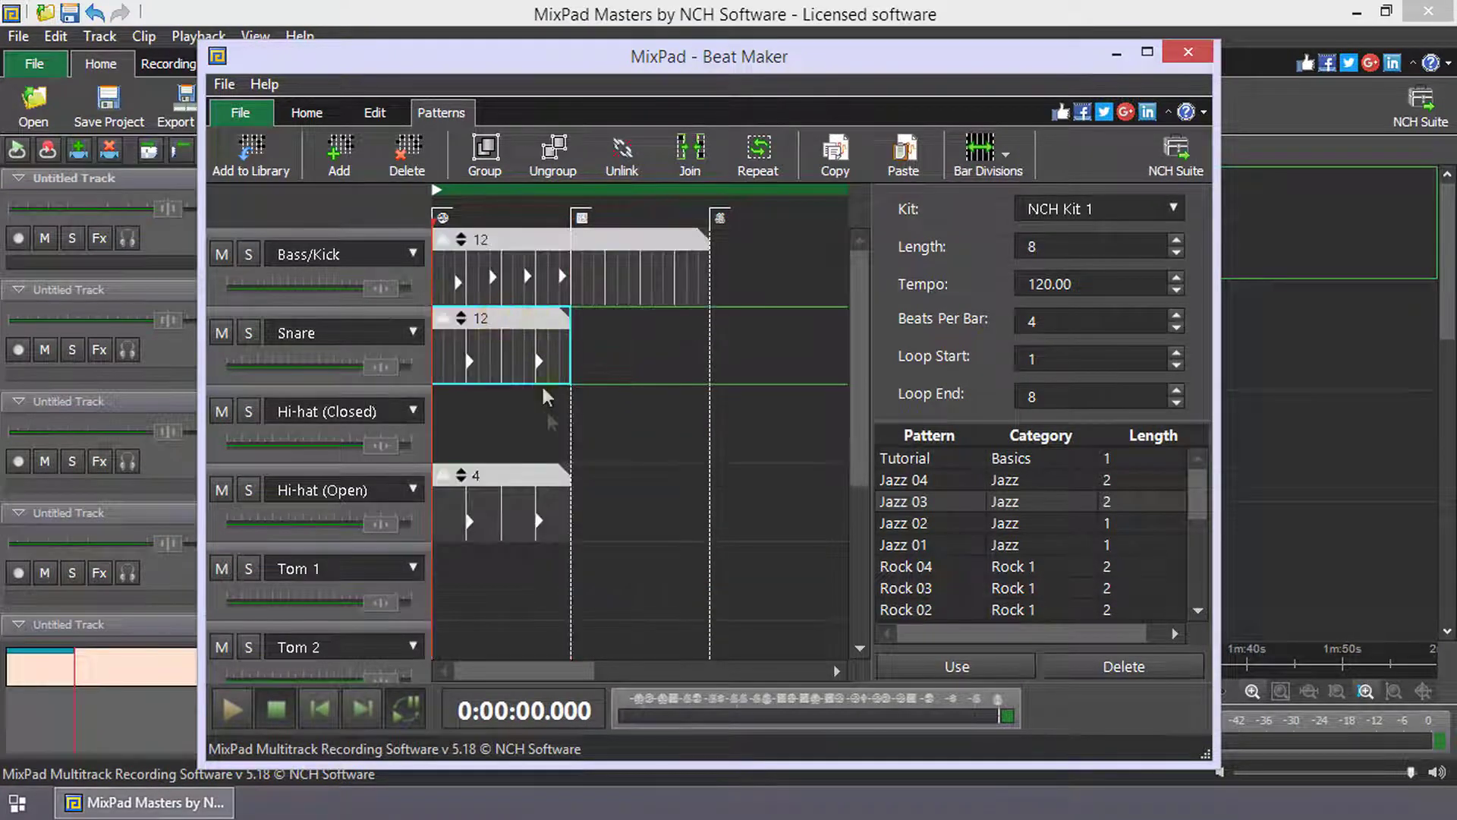
ctrl+click(519, 478)
click(650, 367)
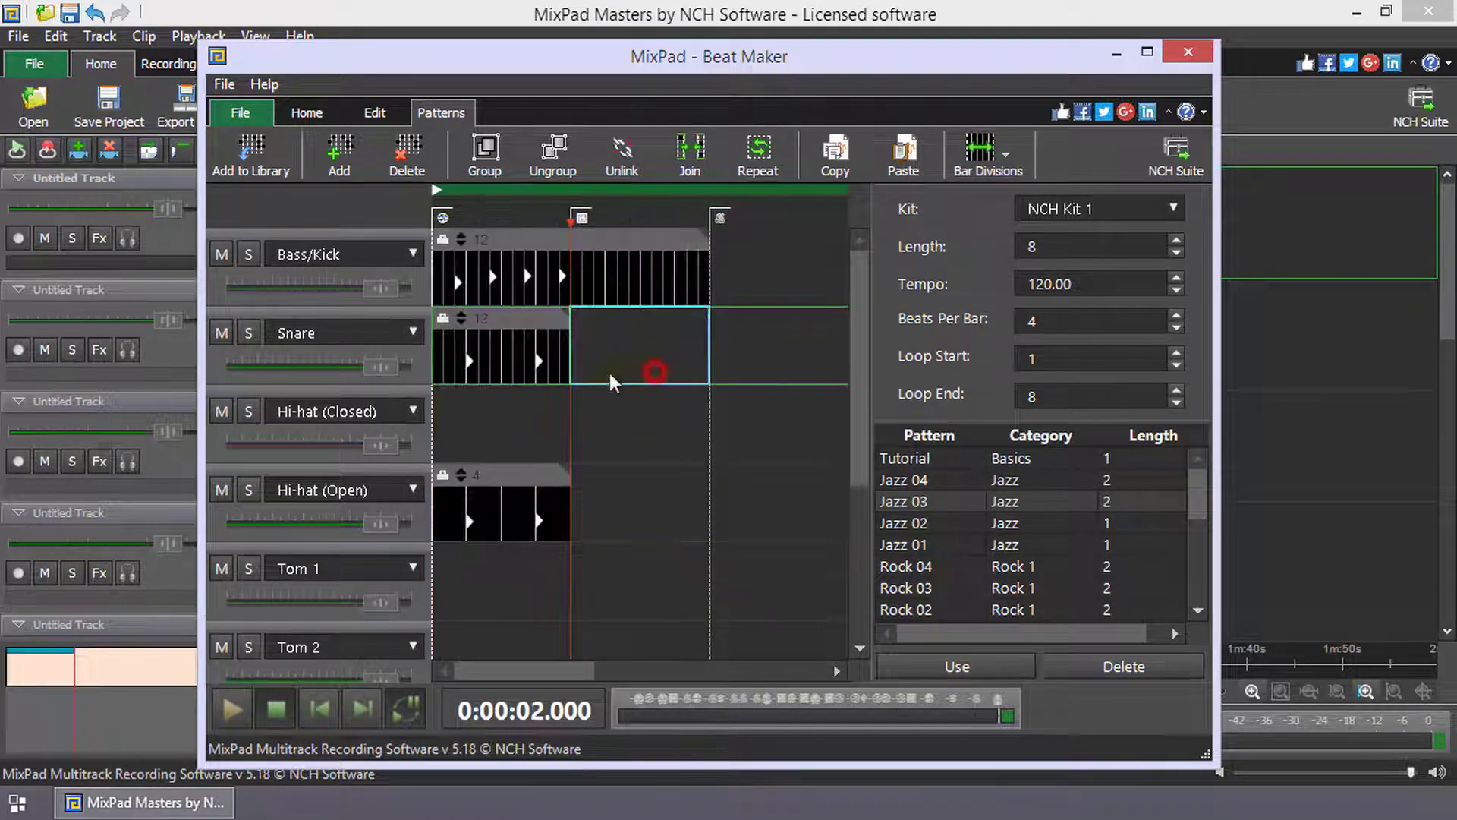
click(613, 234)
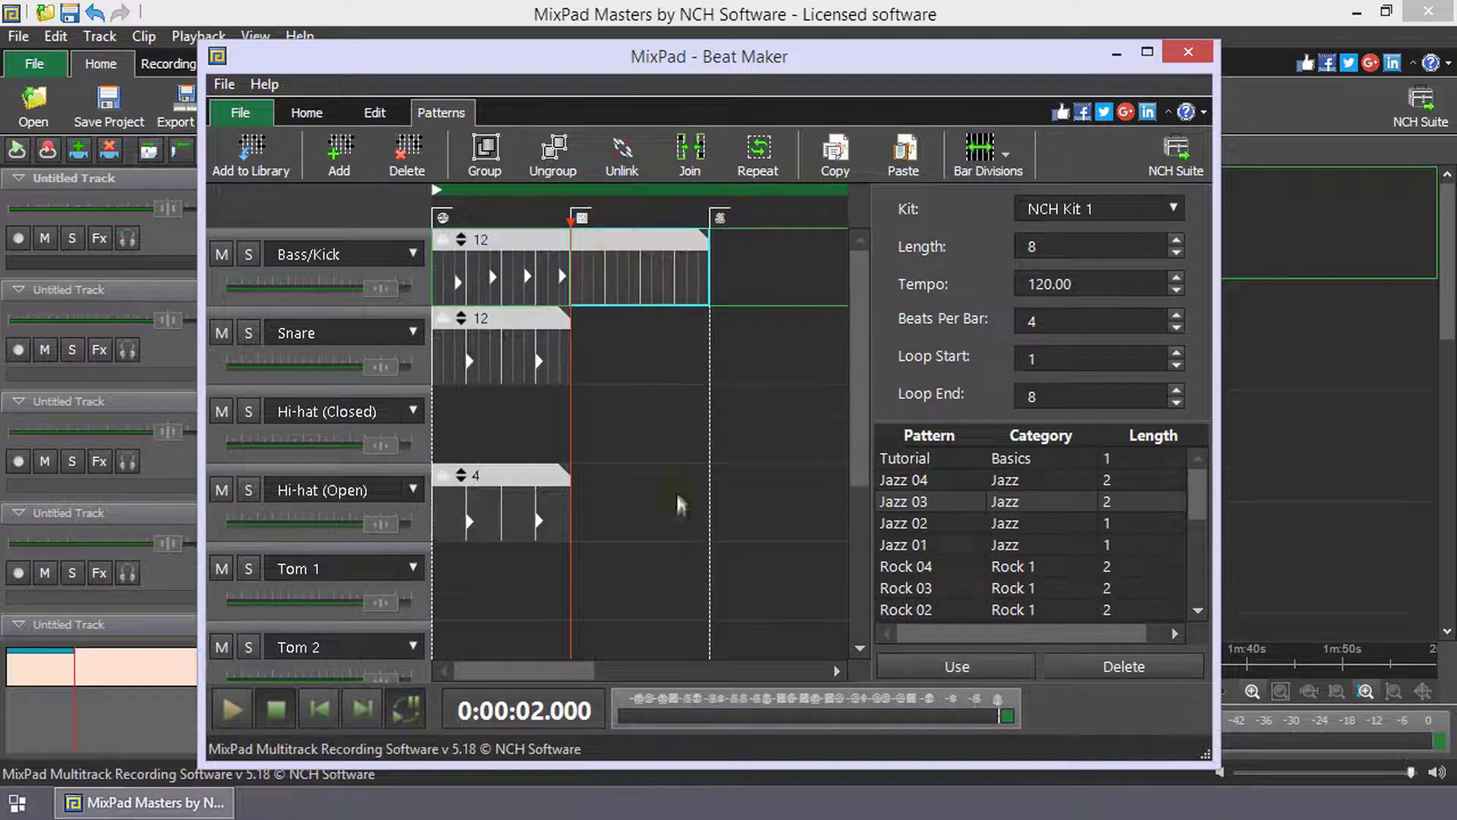
Ungroup the patterns and confirm Bass/Kick, Snare and Hi-hat (Open) each select alone.
click(561, 166)
click(645, 258)
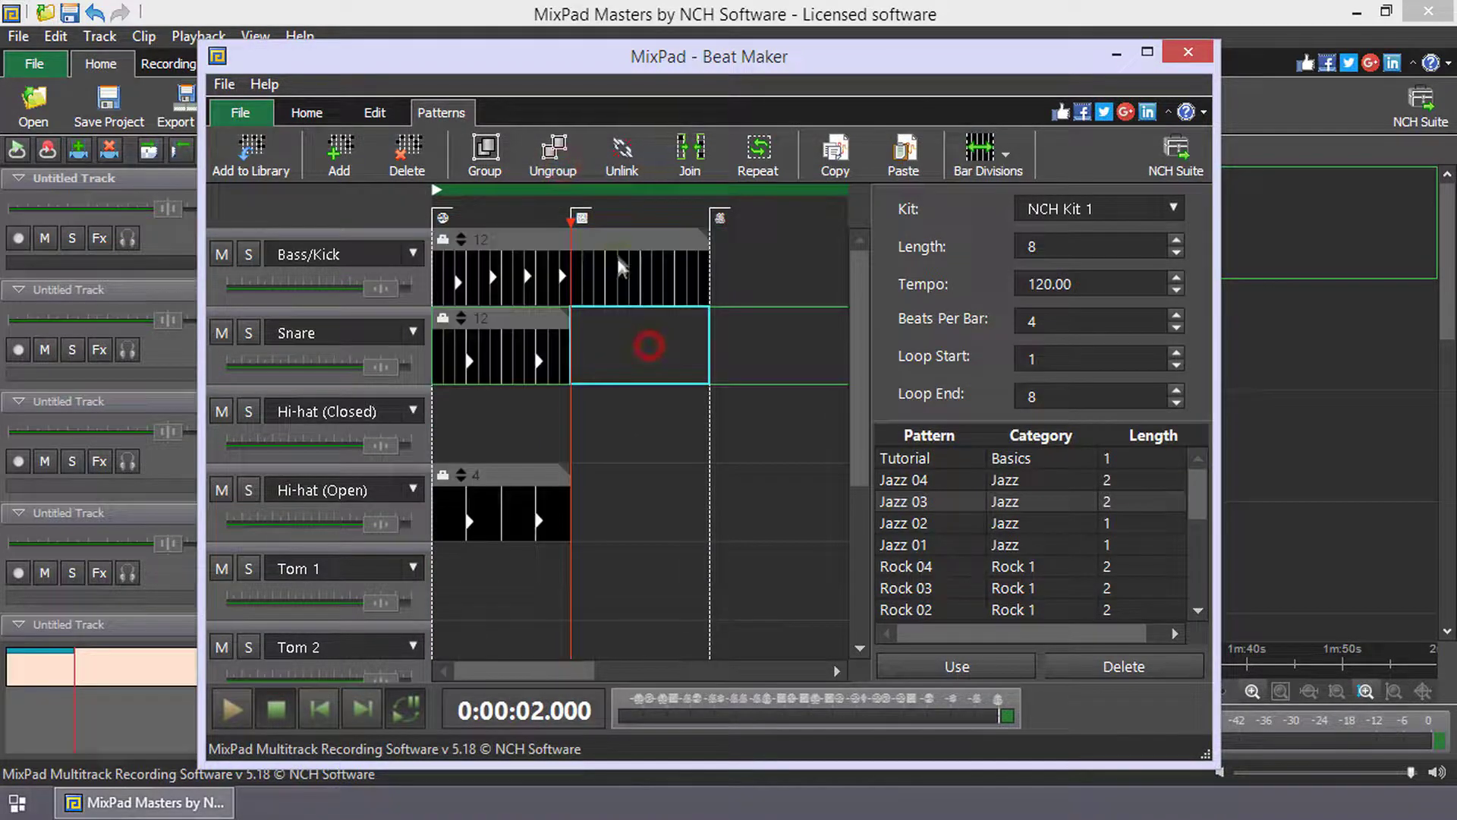
click(615, 251)
click(524, 328)
click(514, 474)
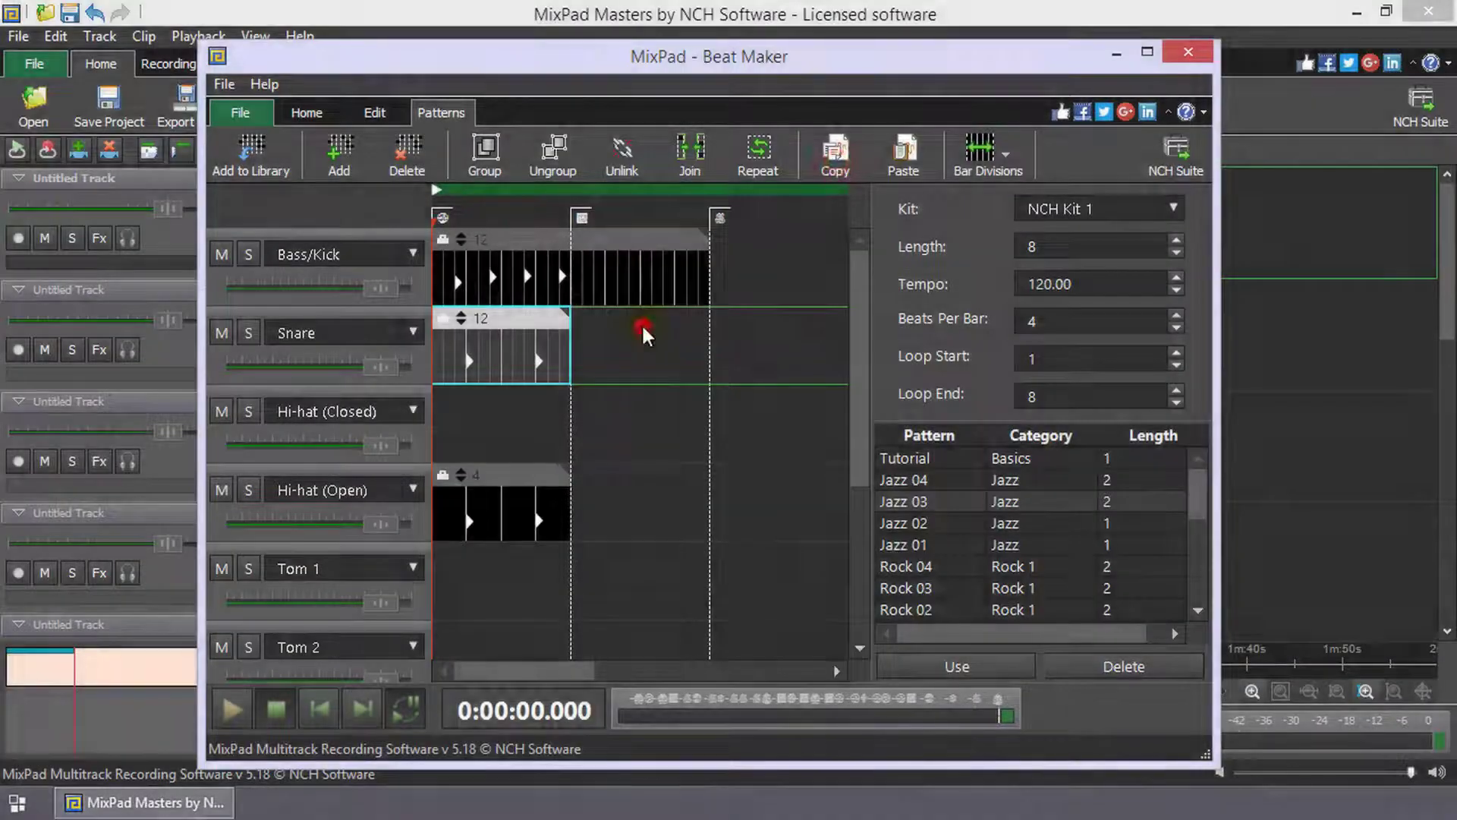
Paste a copy of the Snare pattern into bar 2 and raise its first hit.
click(640, 322)
click(901, 161)
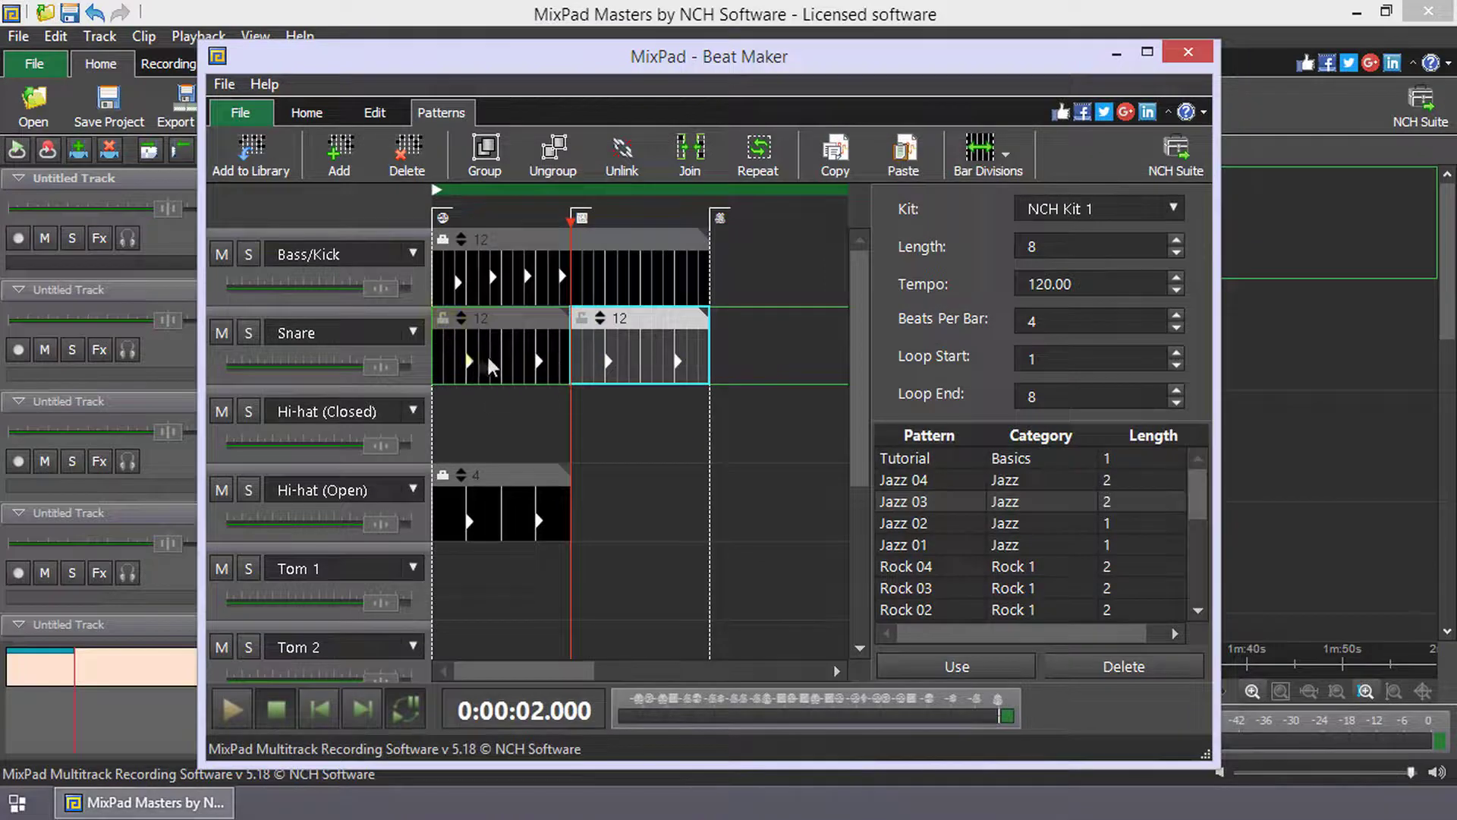
click(608, 351)
drag(608, 371, 540, 342)
Unlink the pasted Snare copy from the original pattern.
click(767, 335)
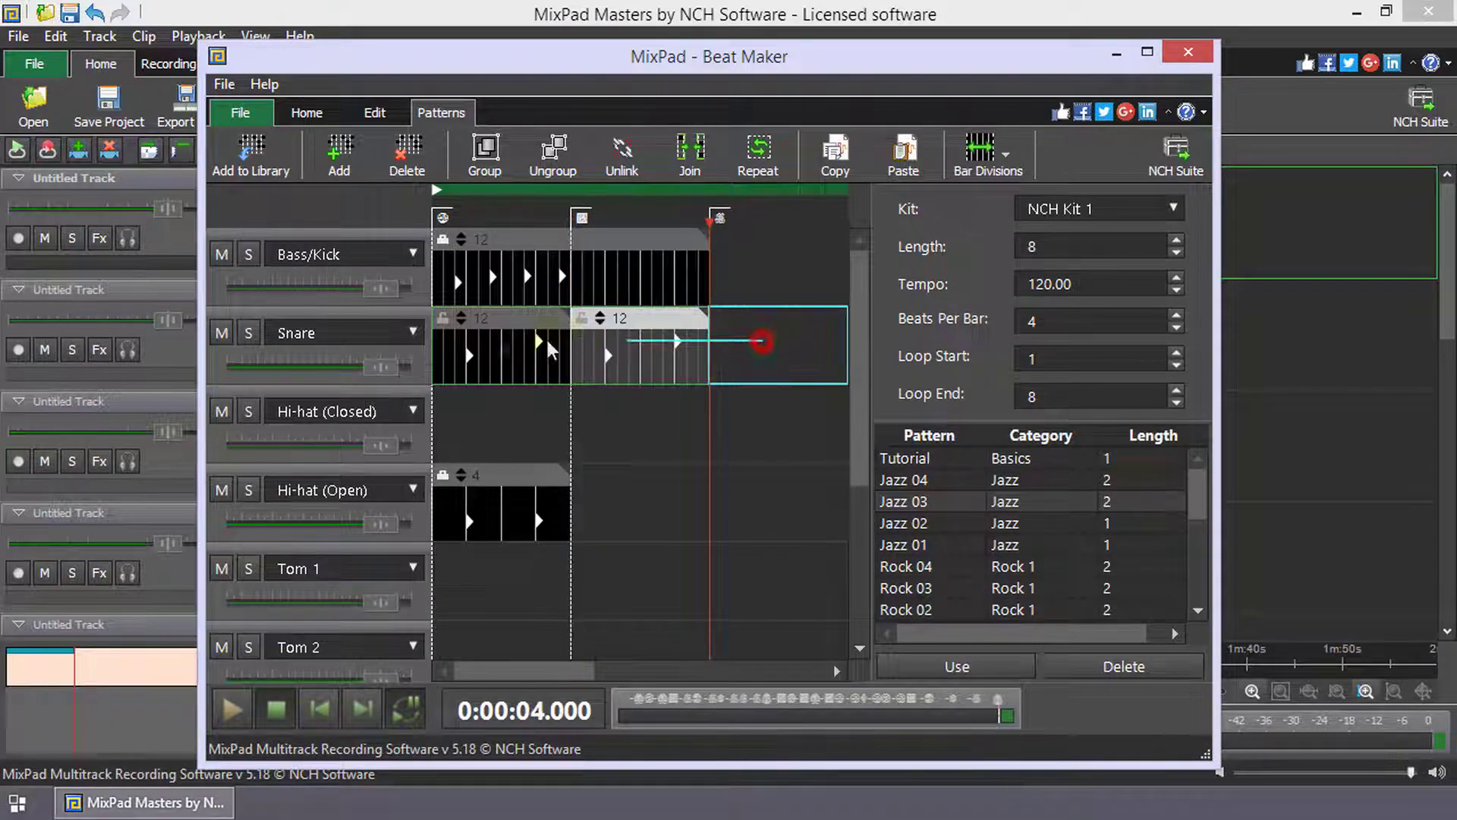
click(623, 167)
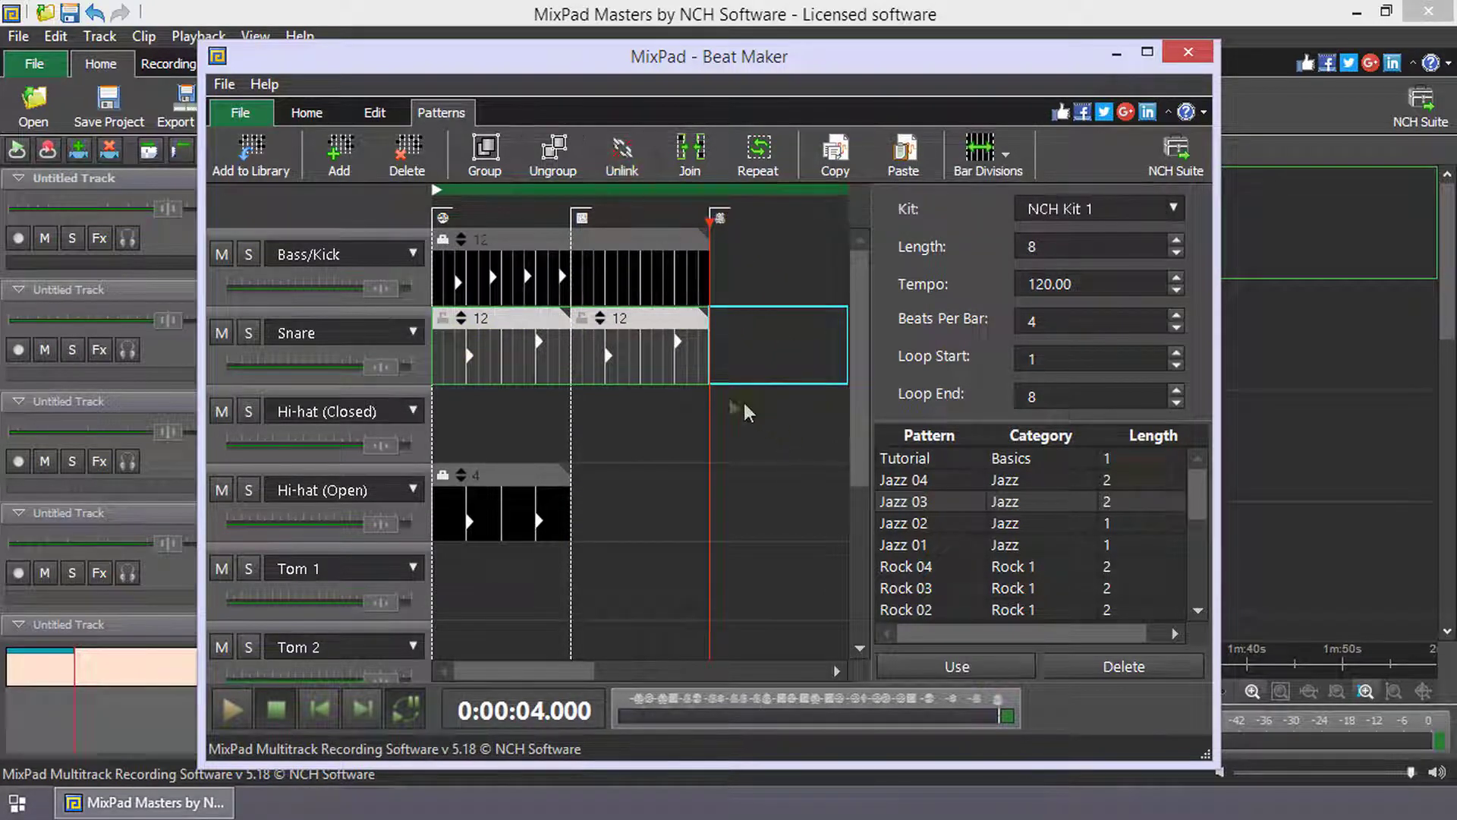
click(651, 407)
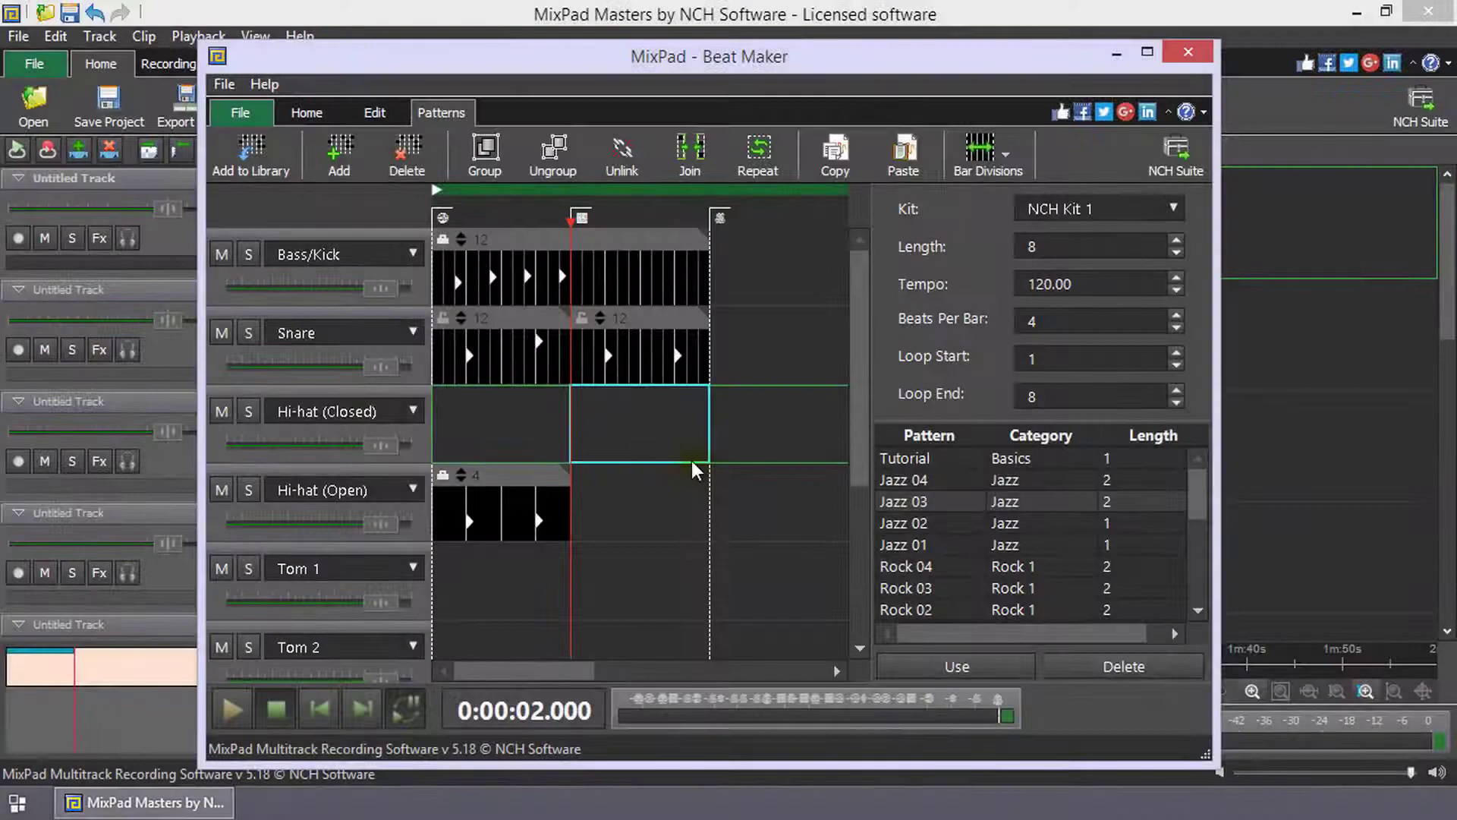
Move the bar-2 Snare pattern to bar 3 and delete the Bass/Kick pattern.
click(648, 317)
drag(650, 321, 742, 315)
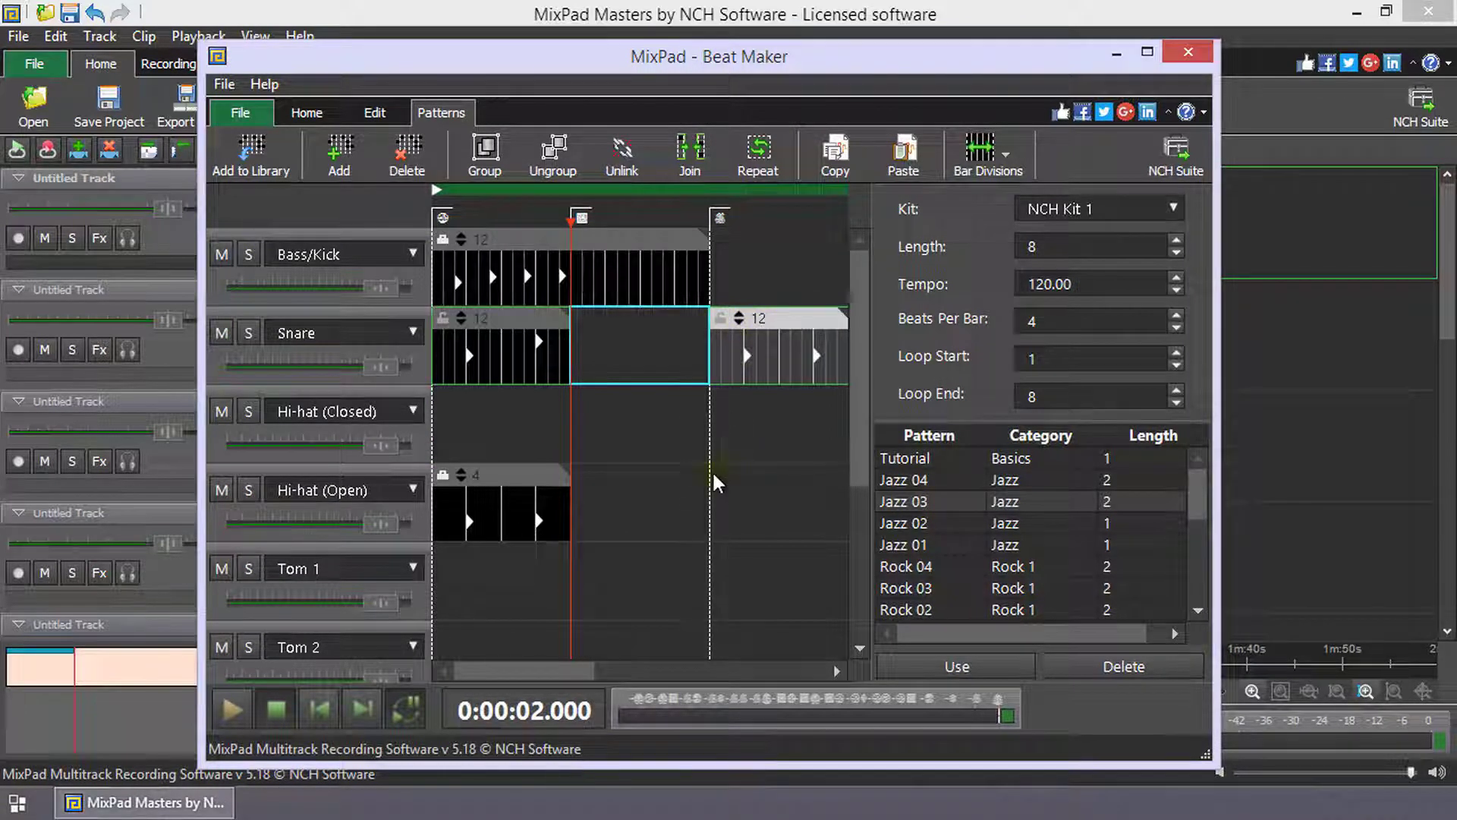
click(612, 242)
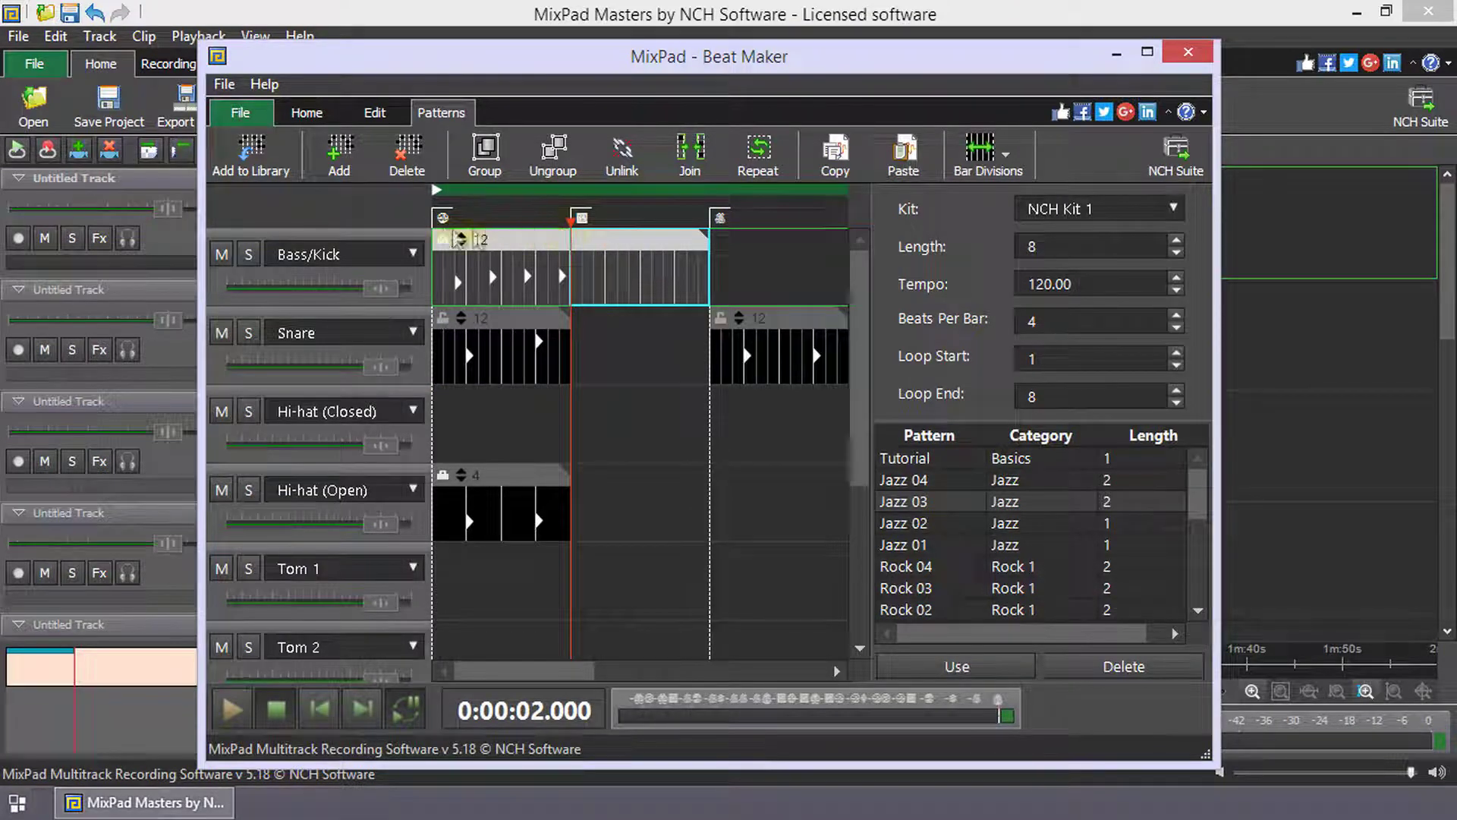
click(407, 170)
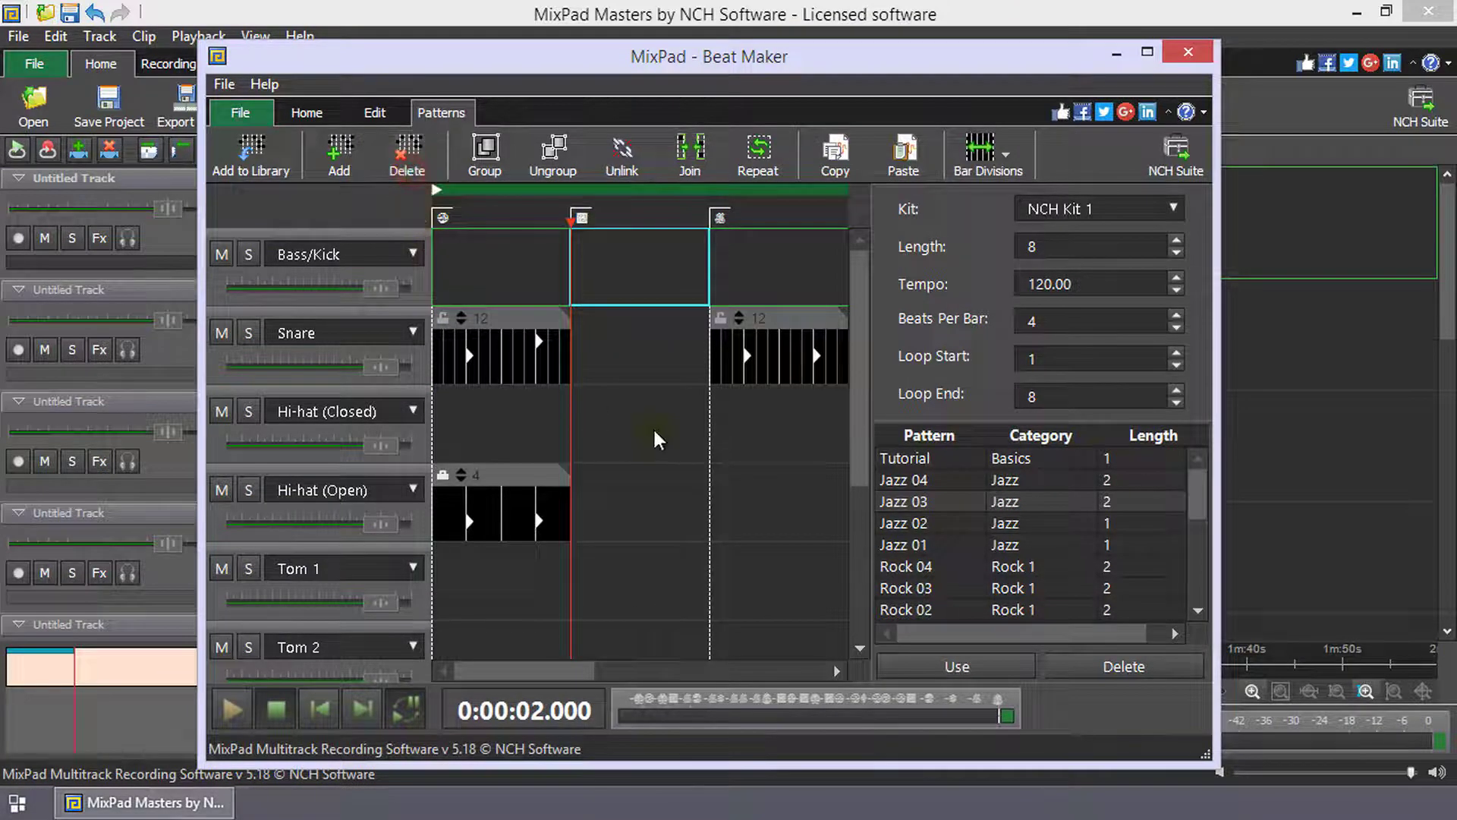
Lock and unlock the bar-1 Snare pattern, move it to bar 2, and delete it.
click(444, 318)
click(469, 356)
click(527, 369)
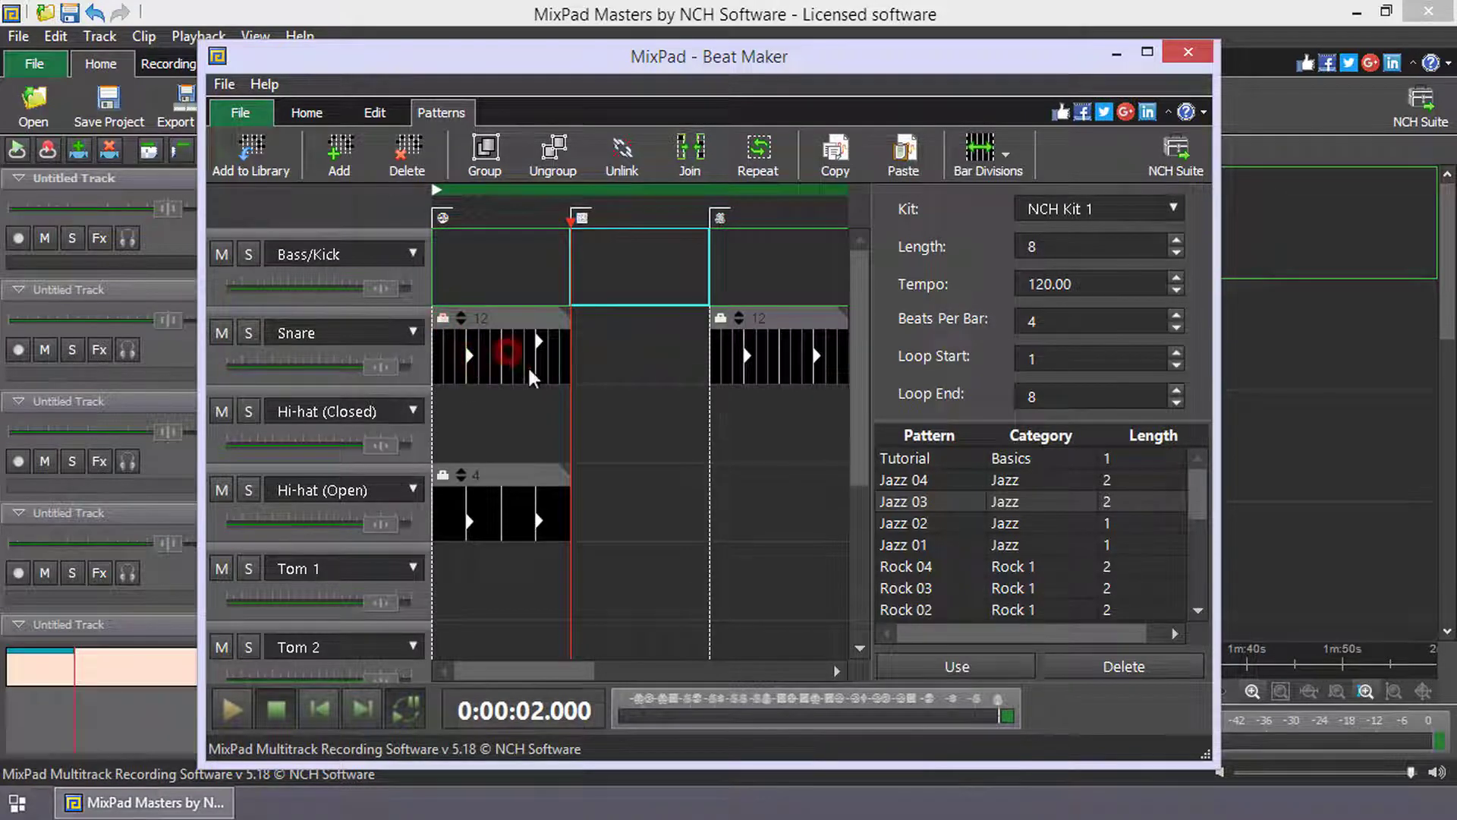
click(522, 319)
drag(592, 320, 599, 322)
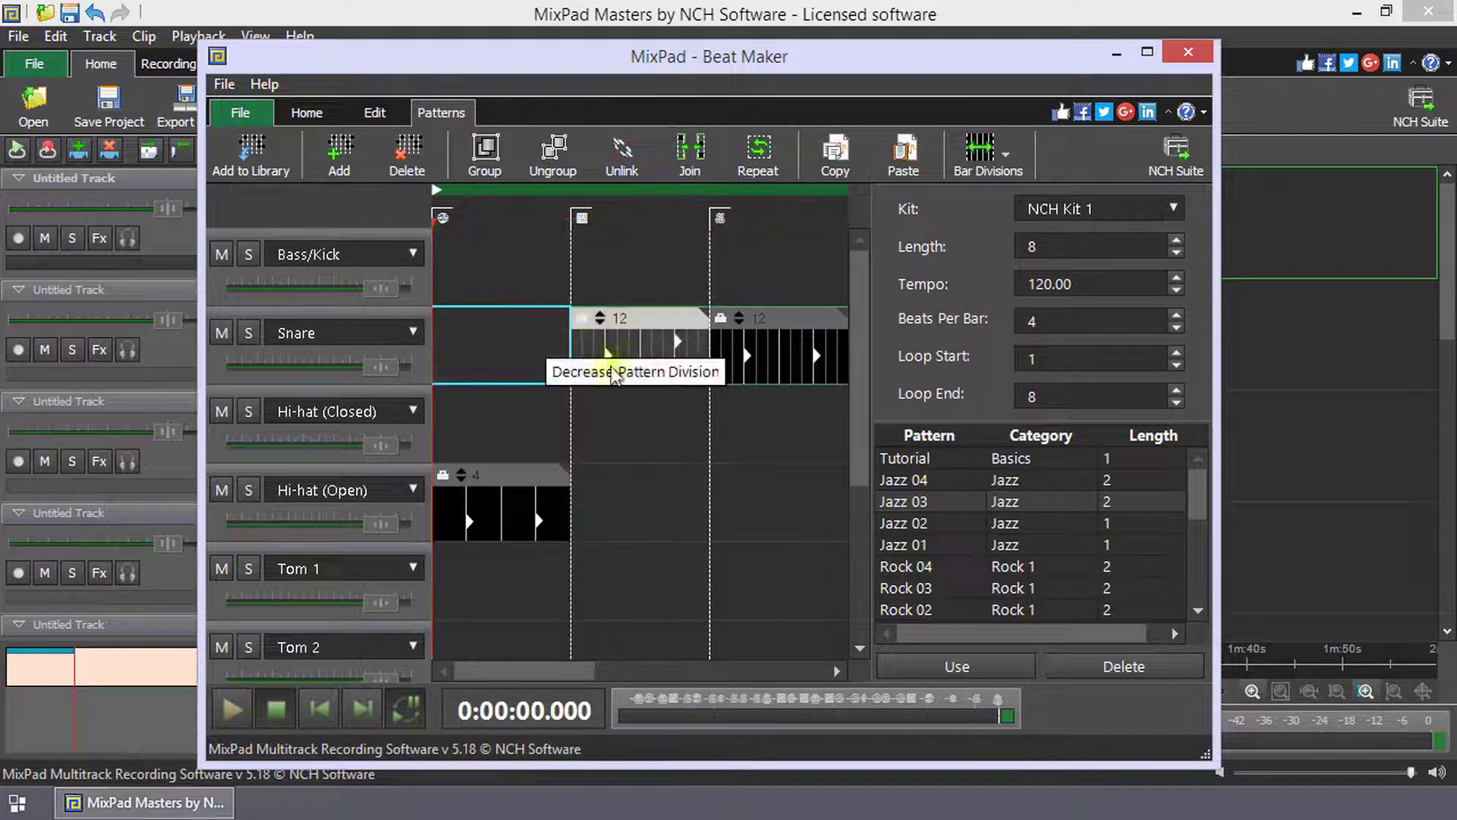
click(409, 152)
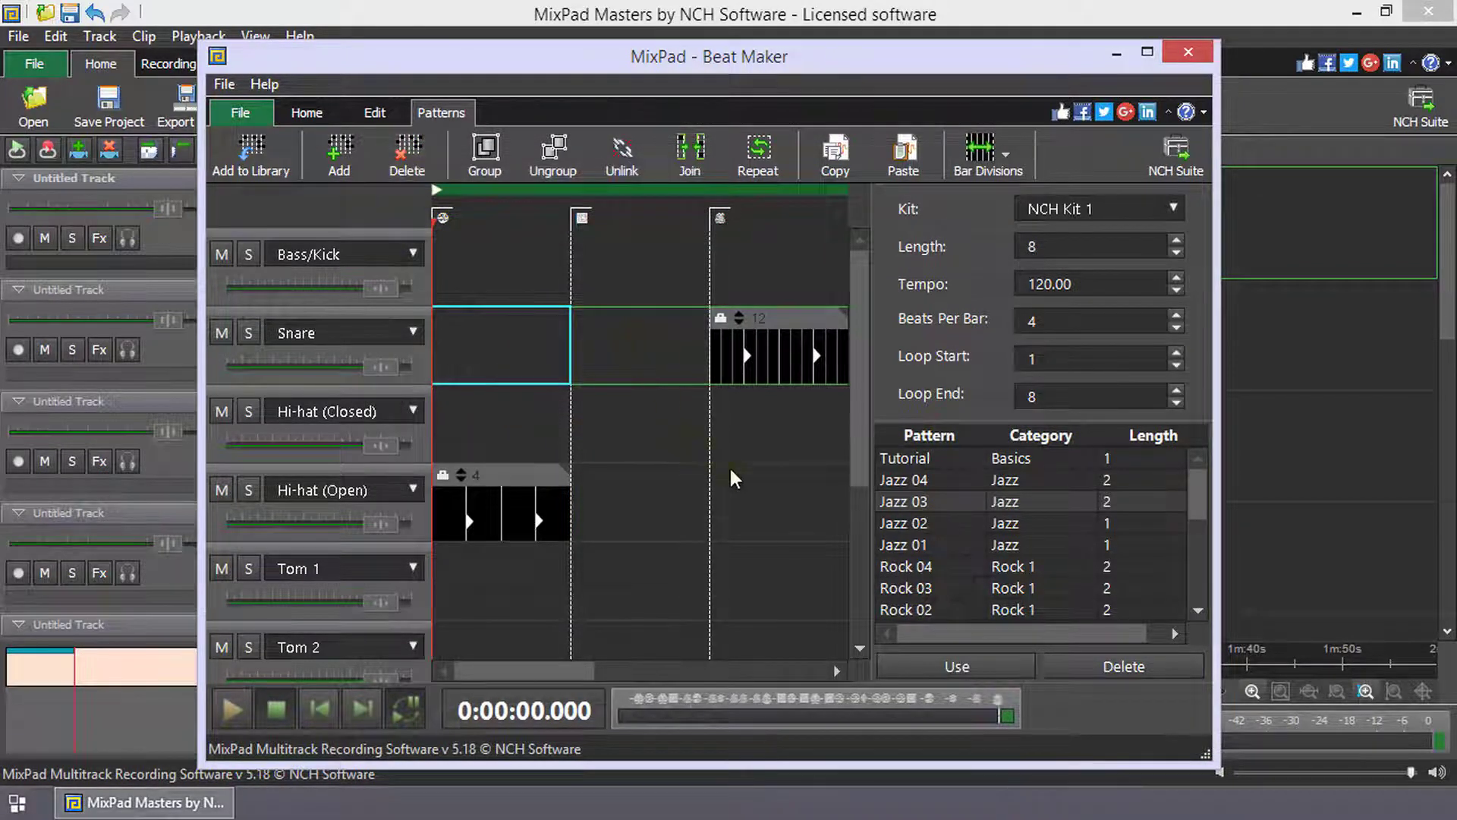
Keeping NCH Kit 1, drag the loop end marker from bar 8 back to bar 4.
click(1173, 206)
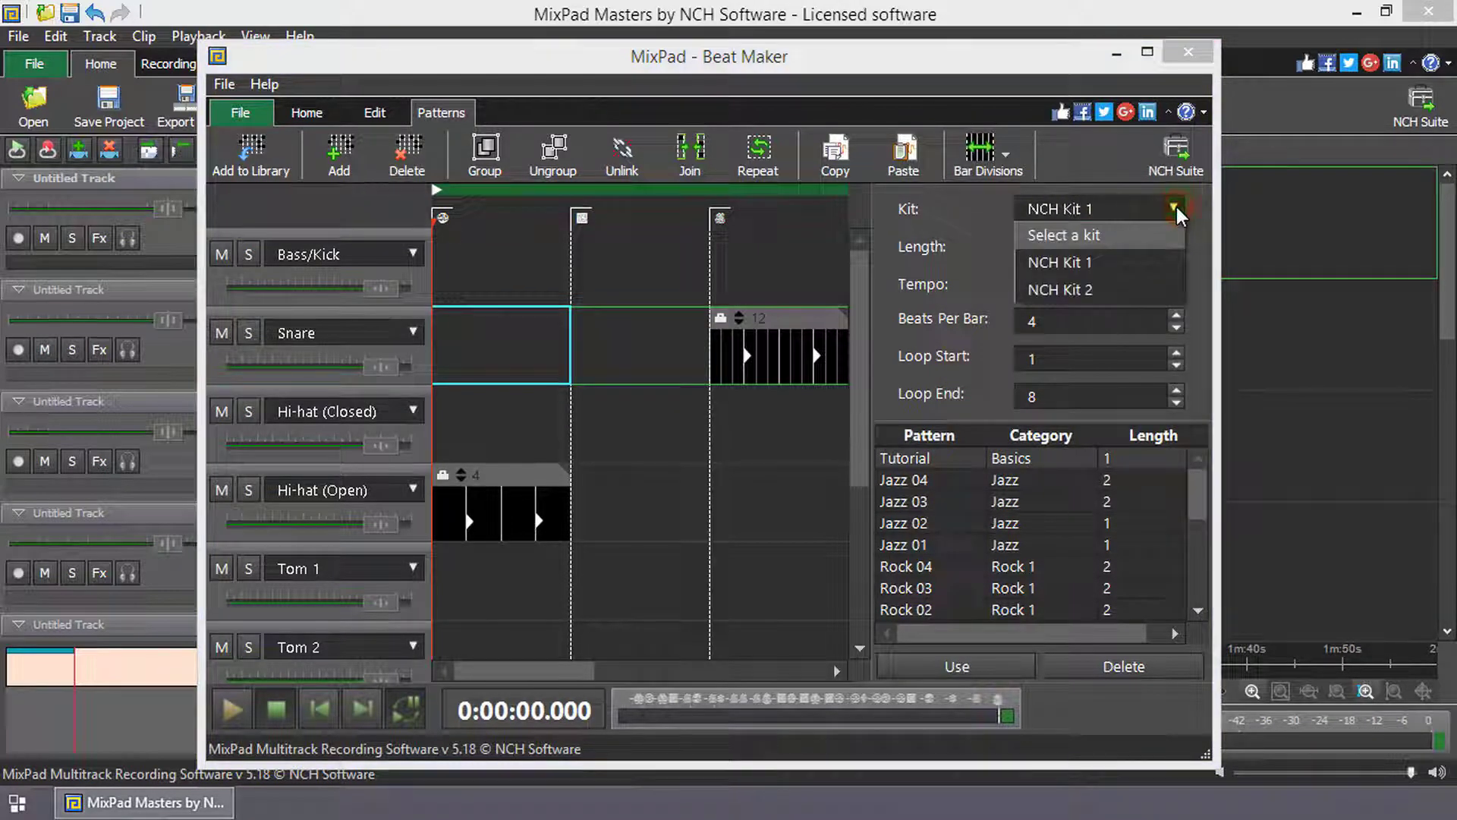
click(1176, 207)
click(969, 253)
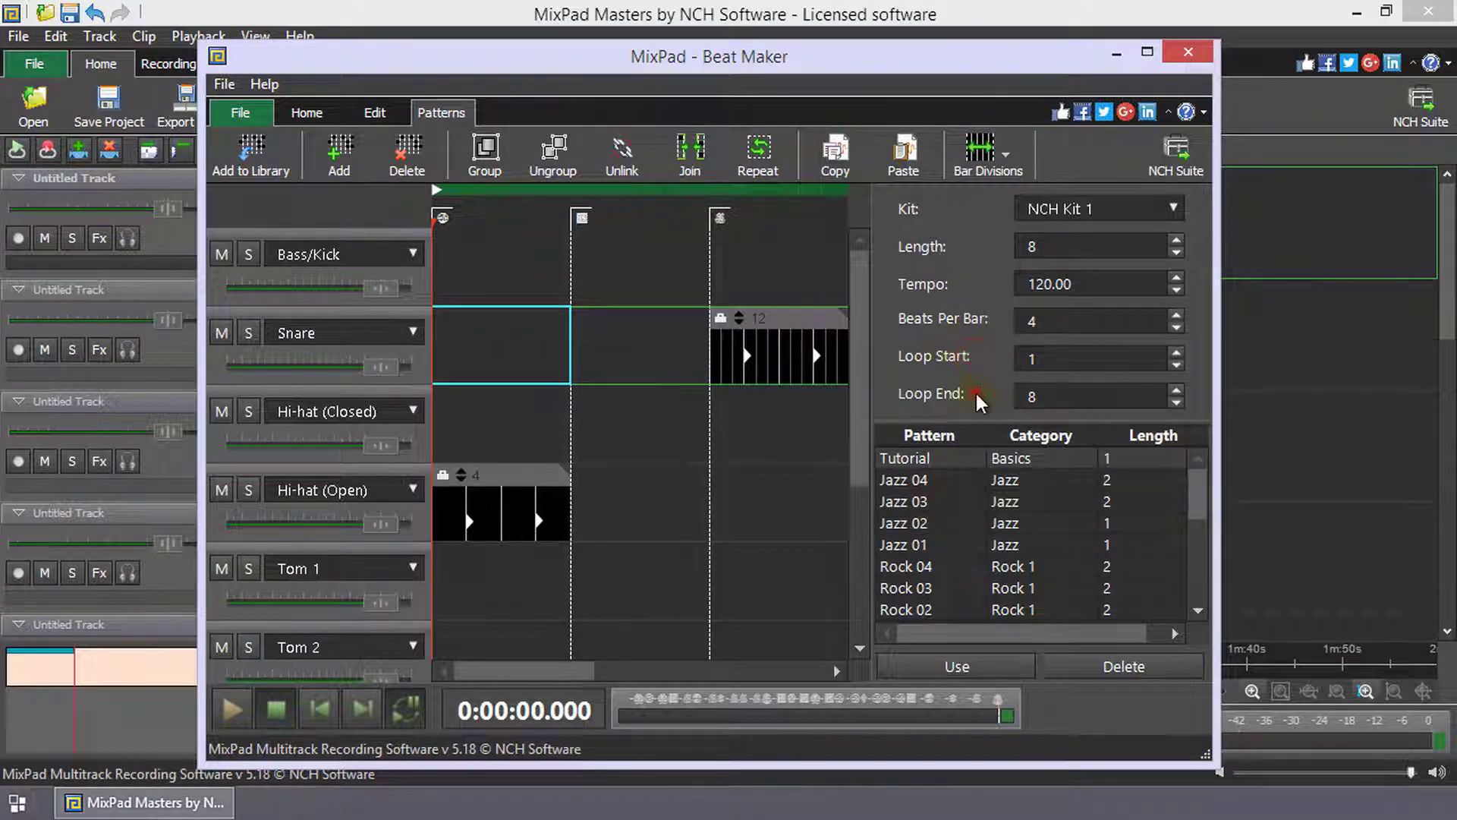
click(763, 225)
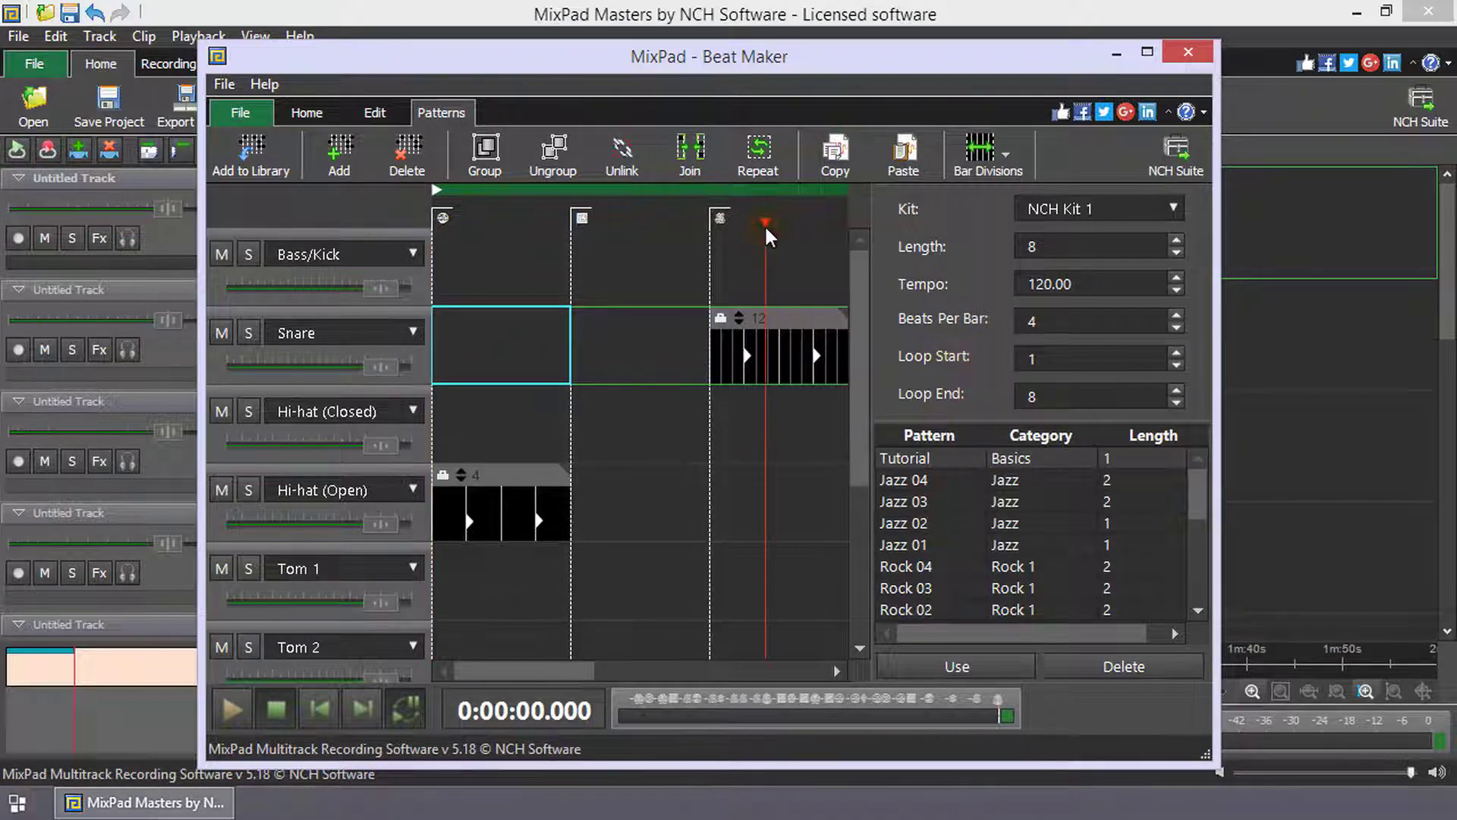
scroll(791, 230, down, 3)
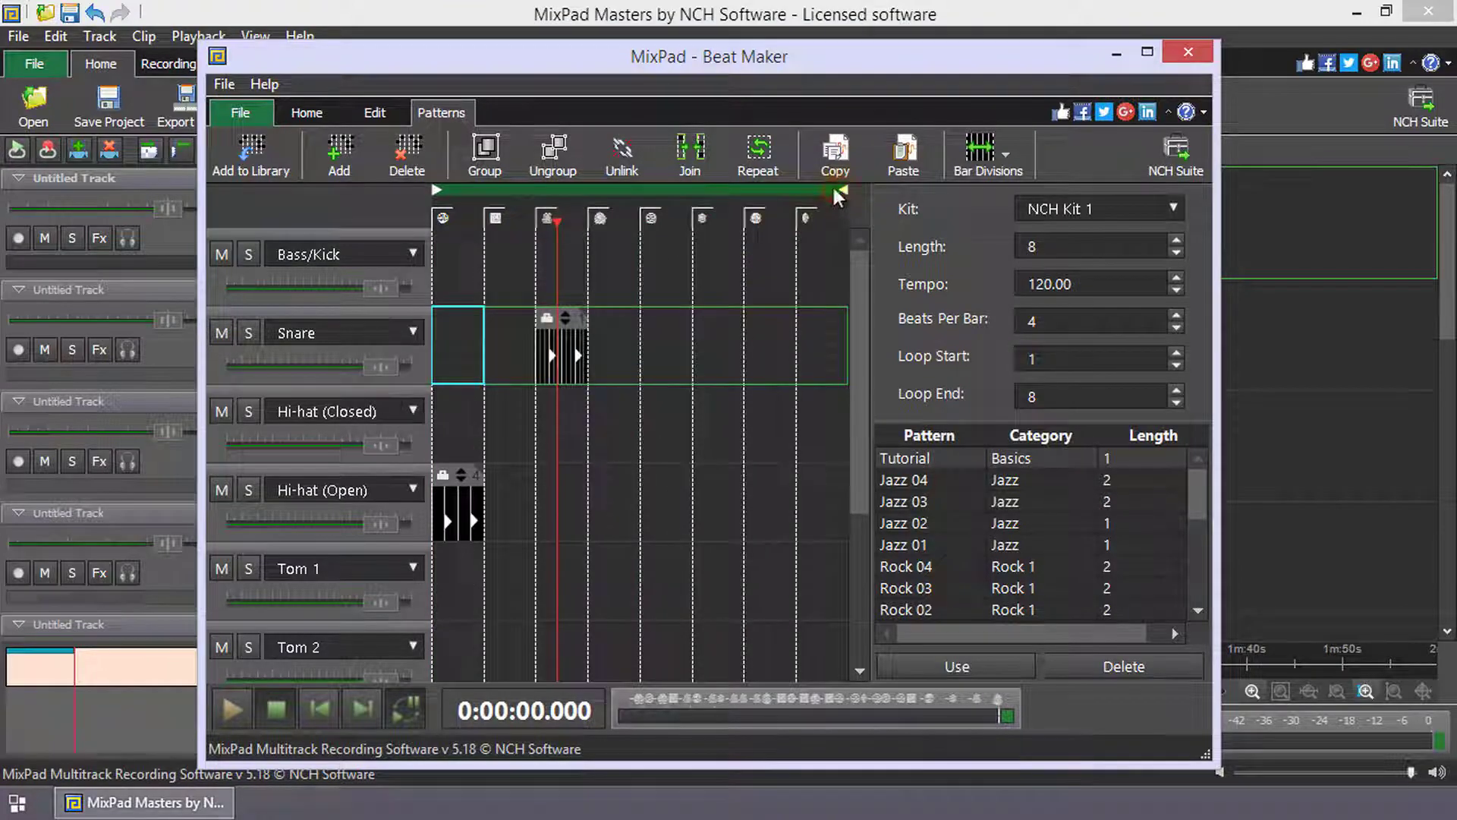
drag(833, 190, 636, 190)
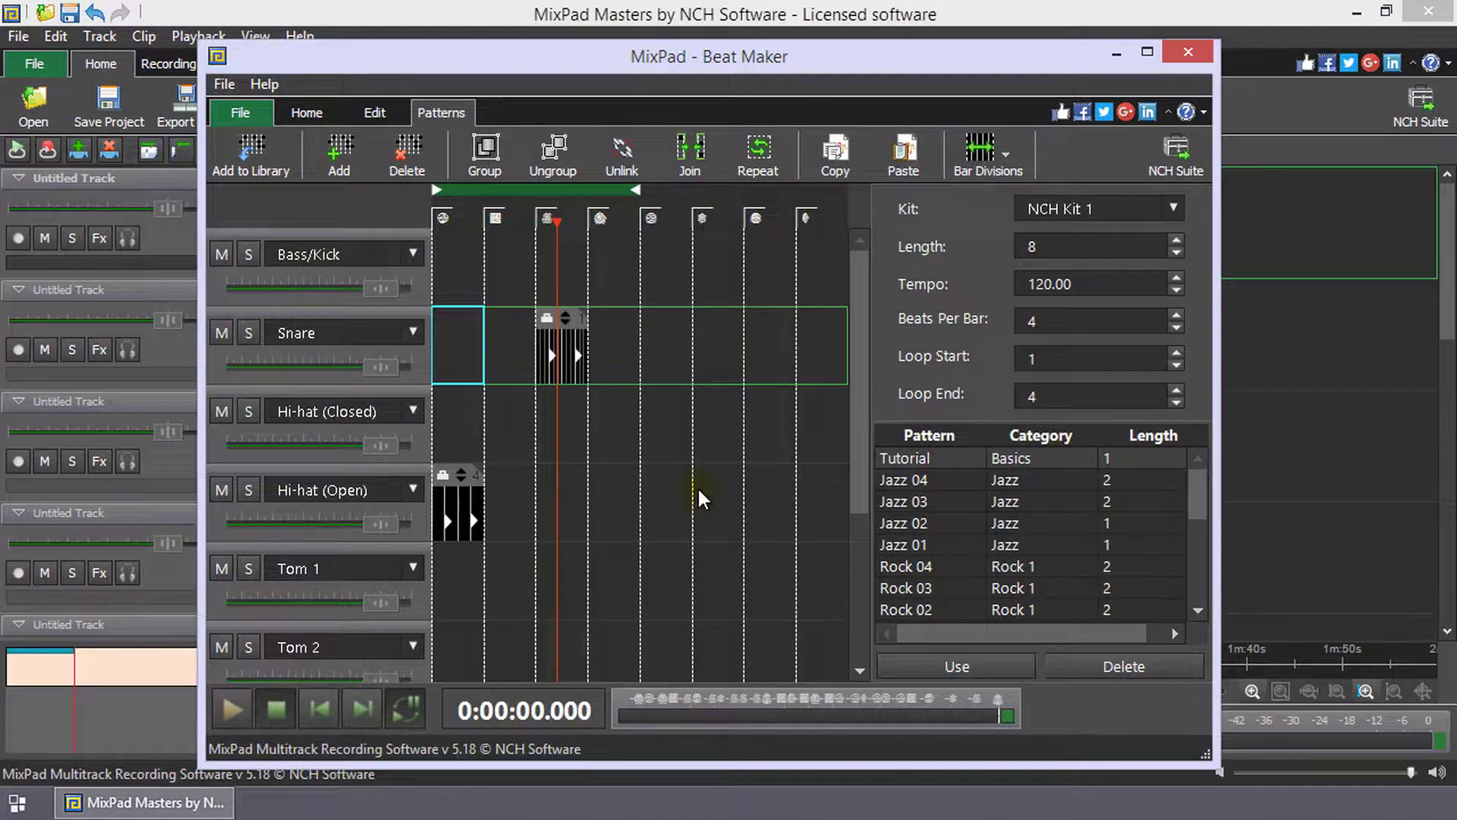
Open the kit editor from the editing tools, cancelling a New Kit attempt.
click(307, 113)
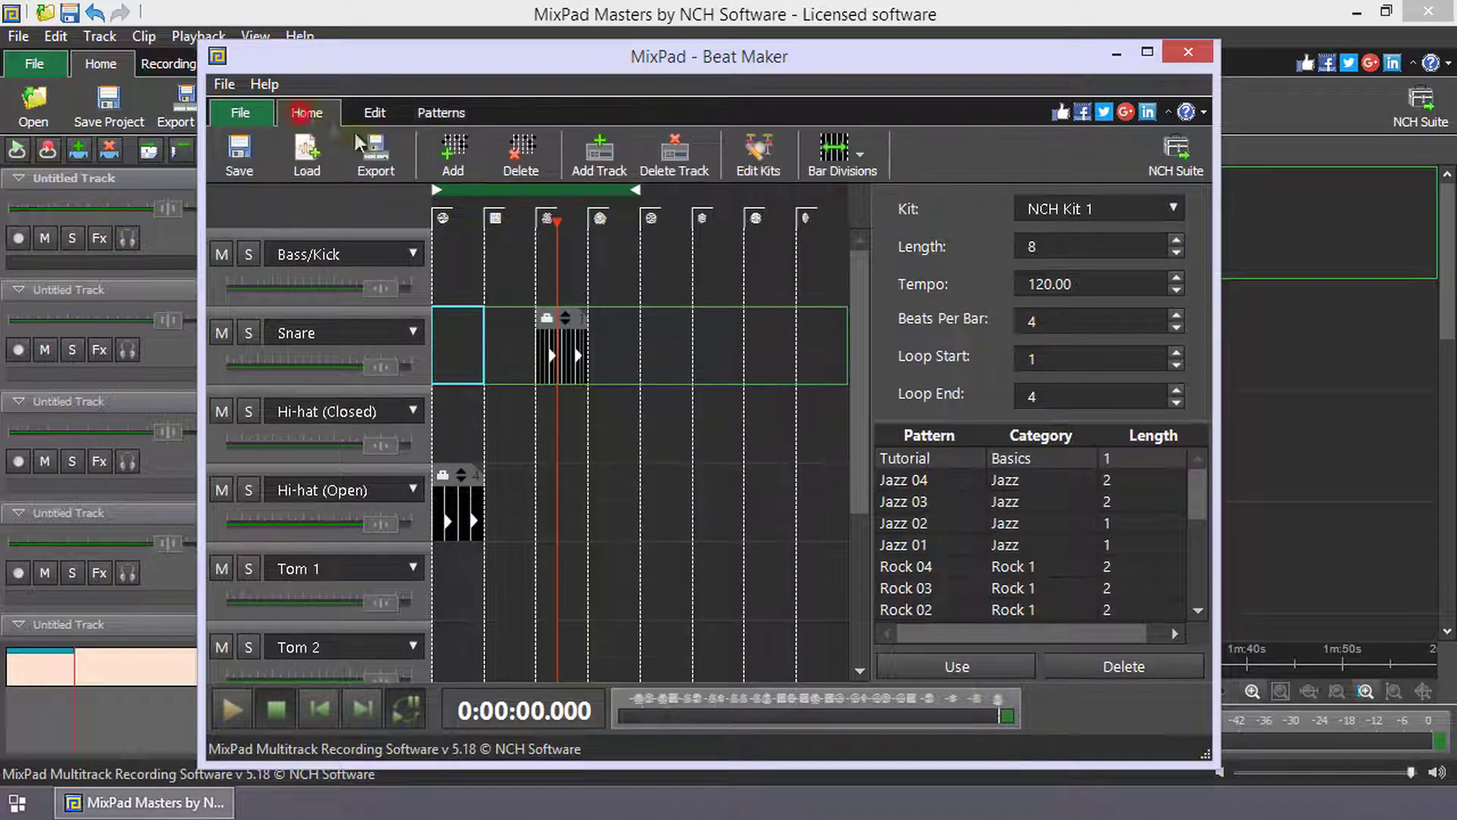
click(375, 112)
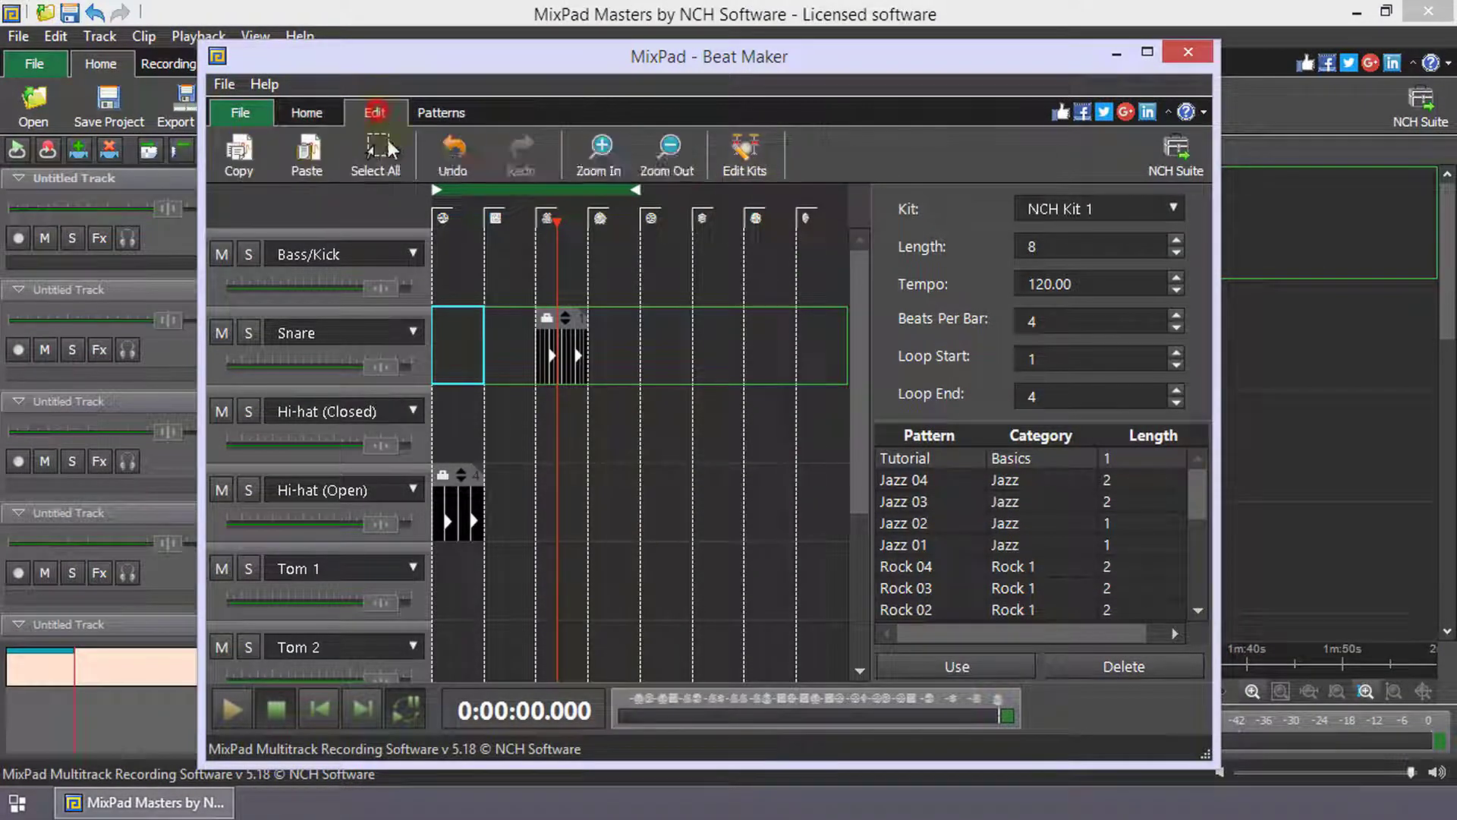
click(726, 173)
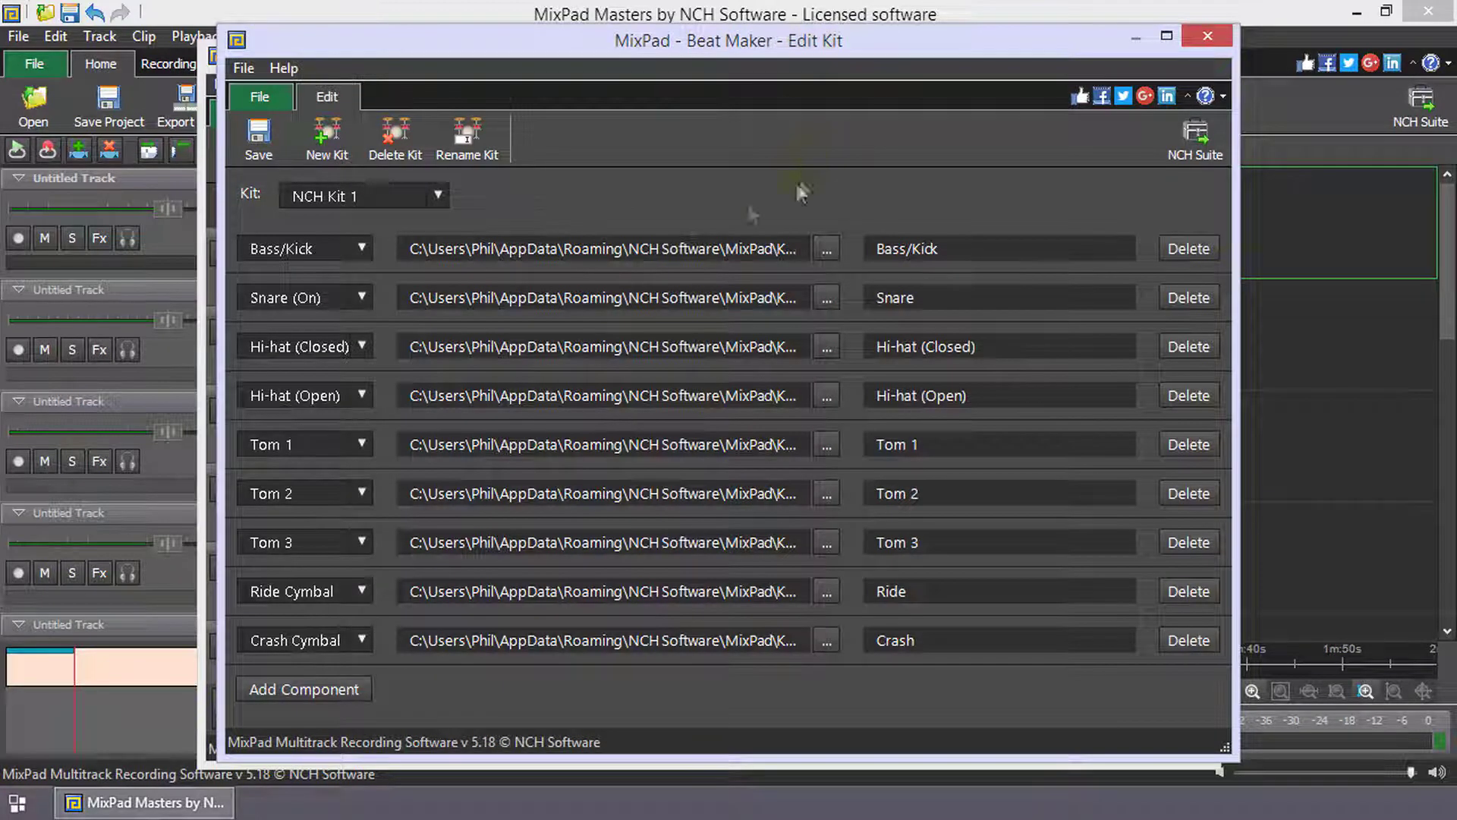
click(327, 160)
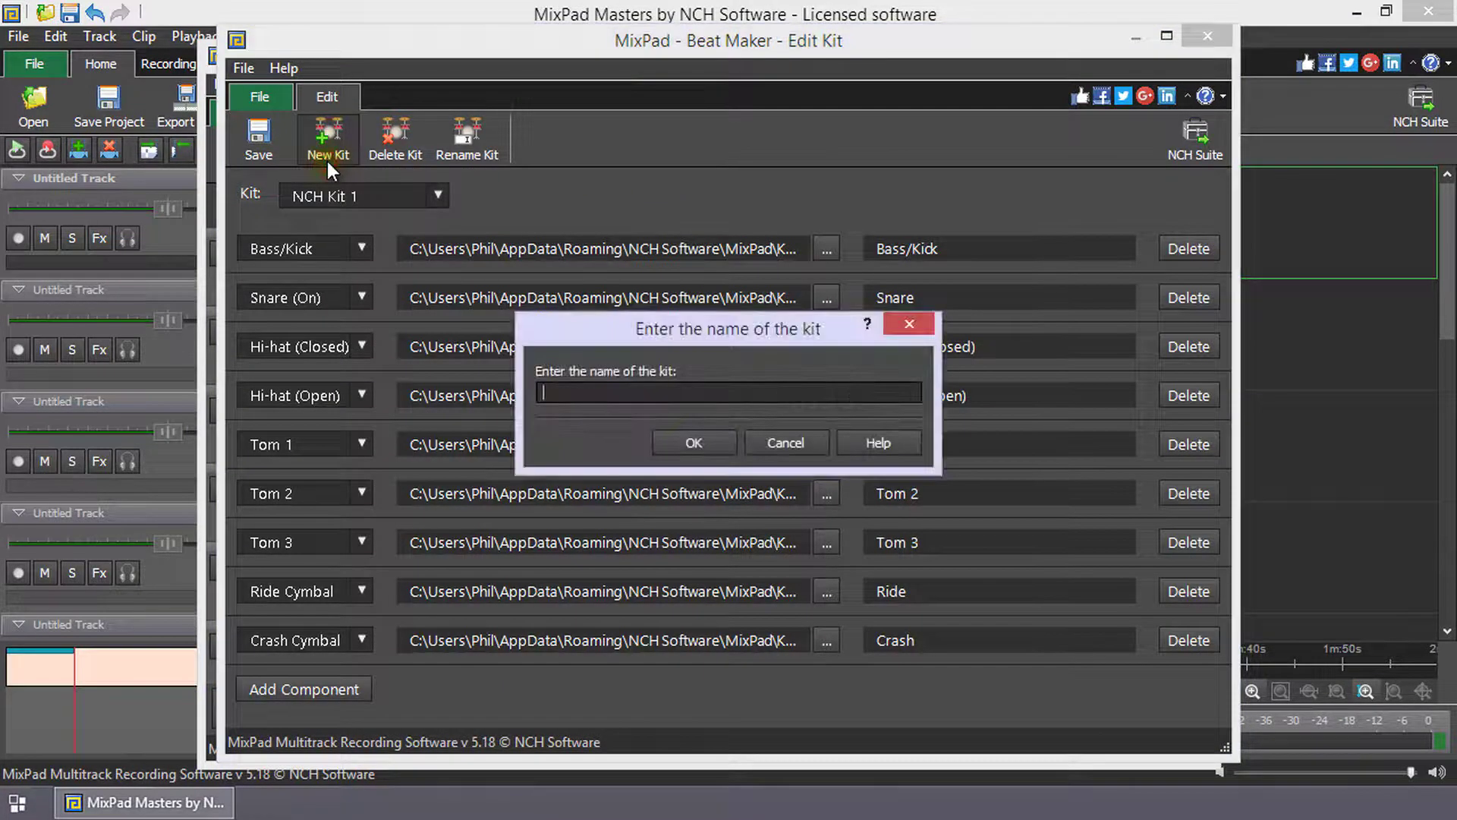
click(784, 444)
Switch the kit editor to NCH Kit 2, add a component, then remove the empty row.
click(439, 195)
click(395, 245)
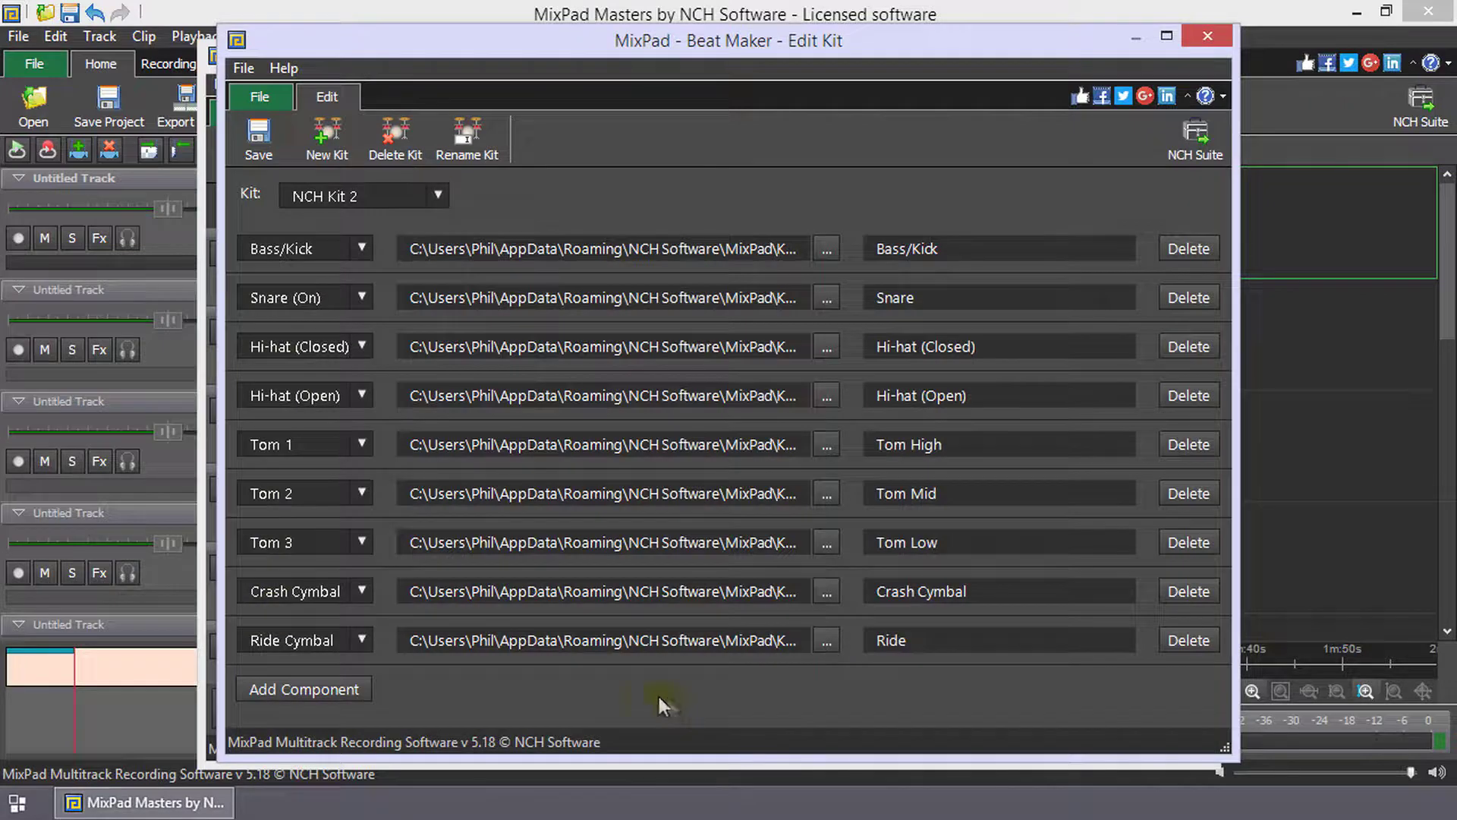
click(322, 689)
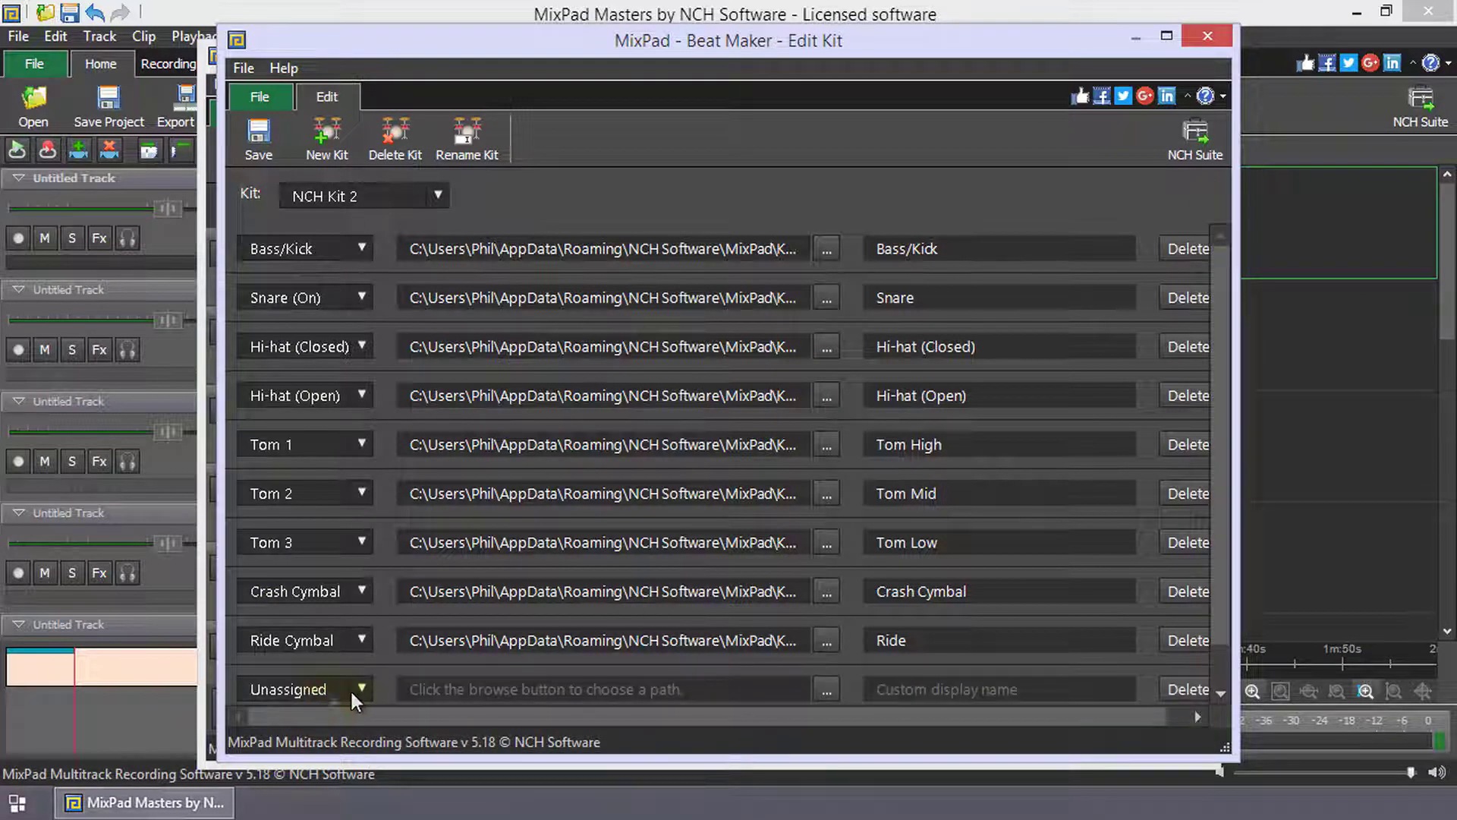
click(1175, 689)
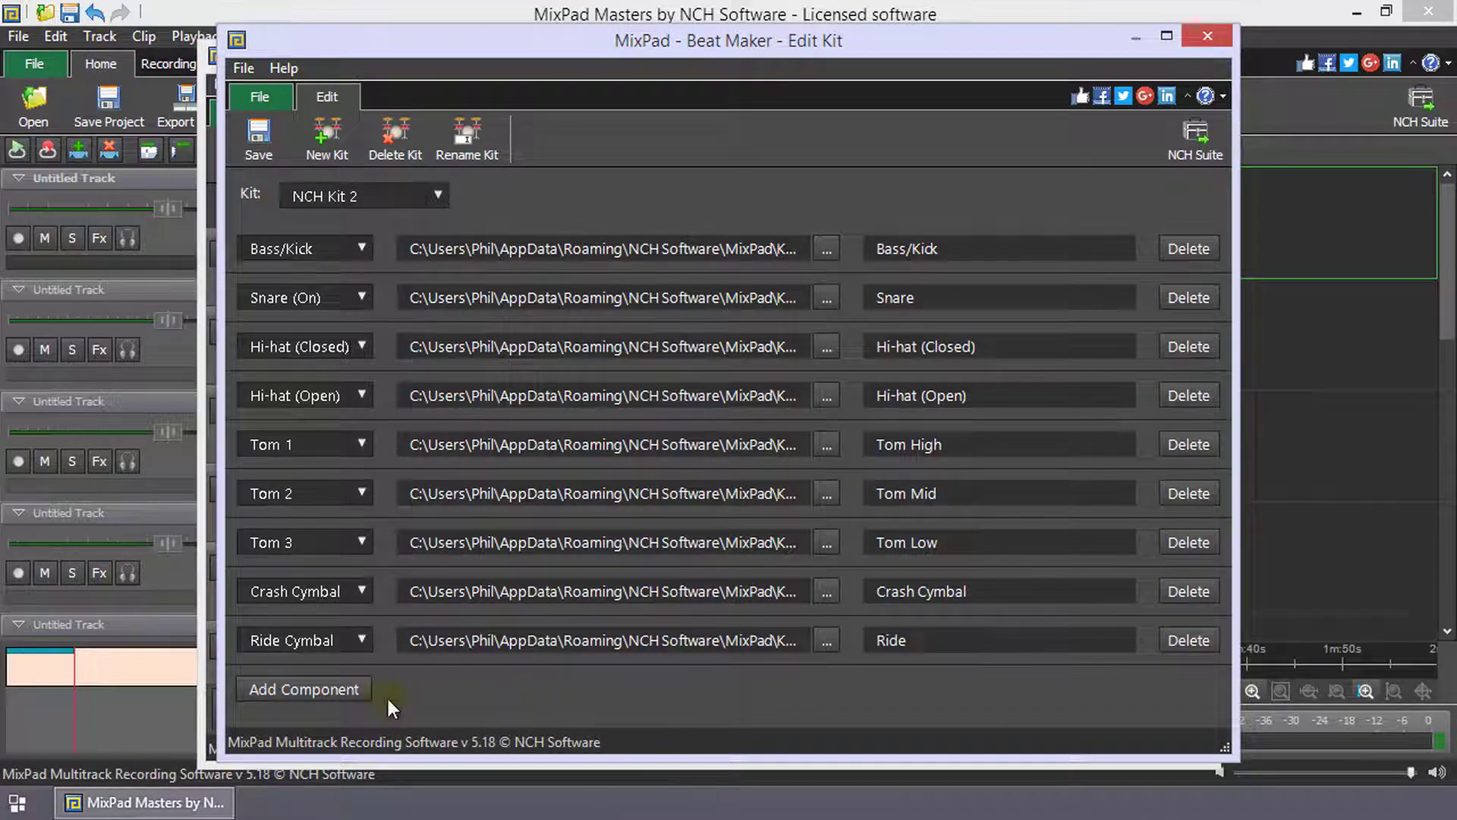
Add a new component to NCH Kit 2 and set its type to Custom 1.
click(334, 689)
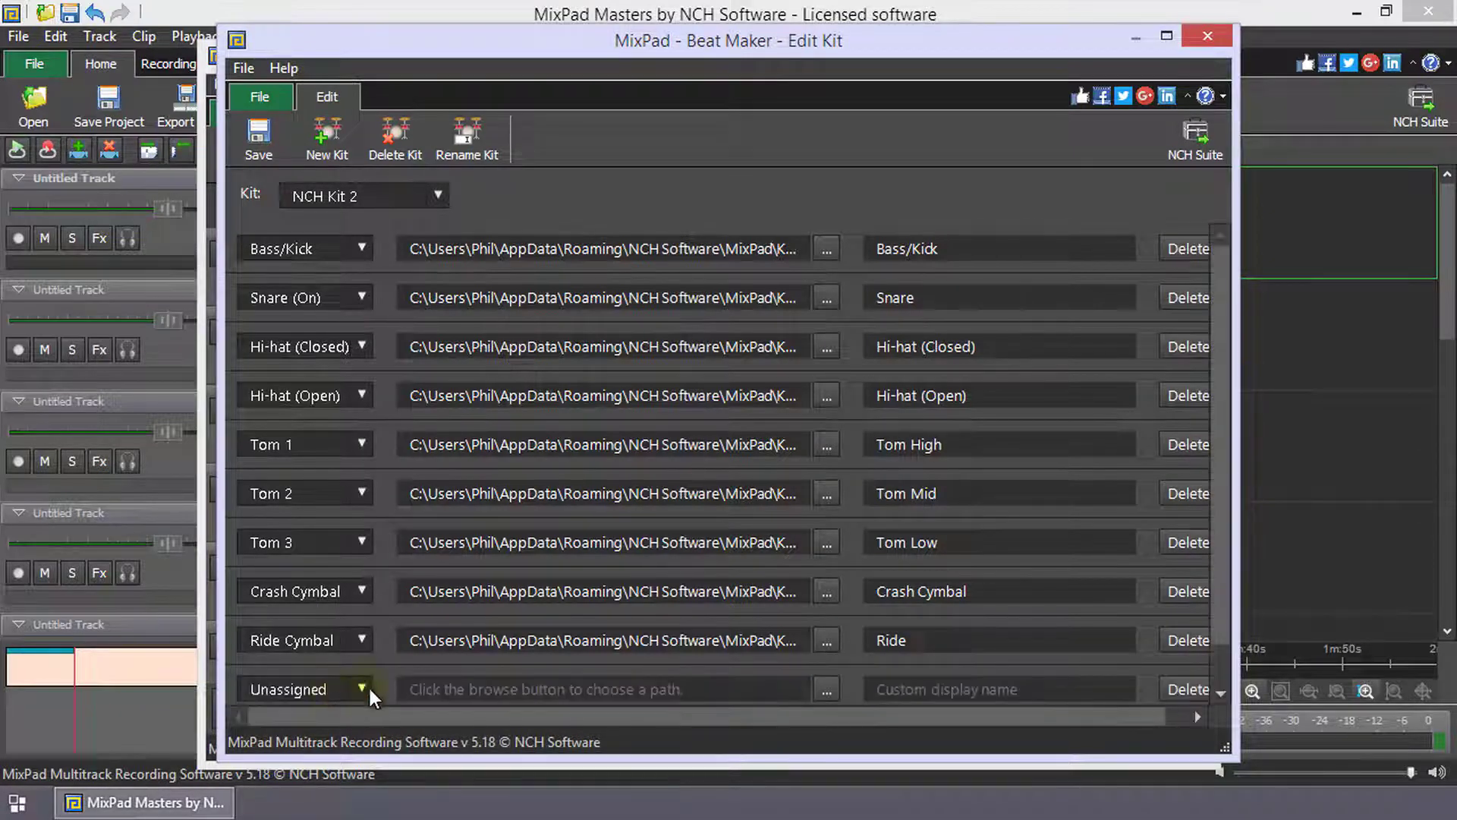
scroll(367, 684, down, 1)
click(362, 642)
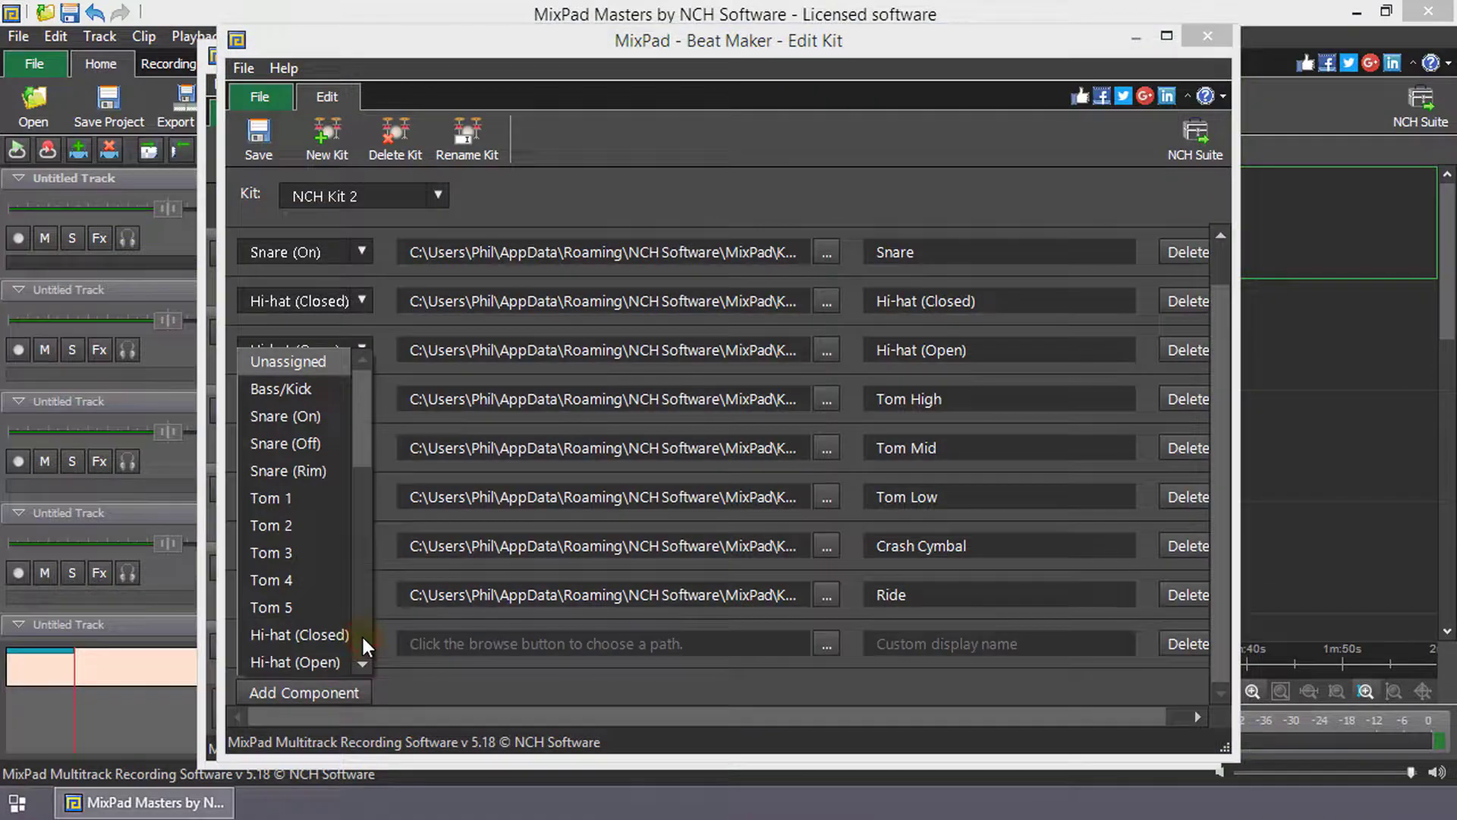
scroll(317, 449, down, 5)
scroll(318, 449, down, 3)
click(319, 325)
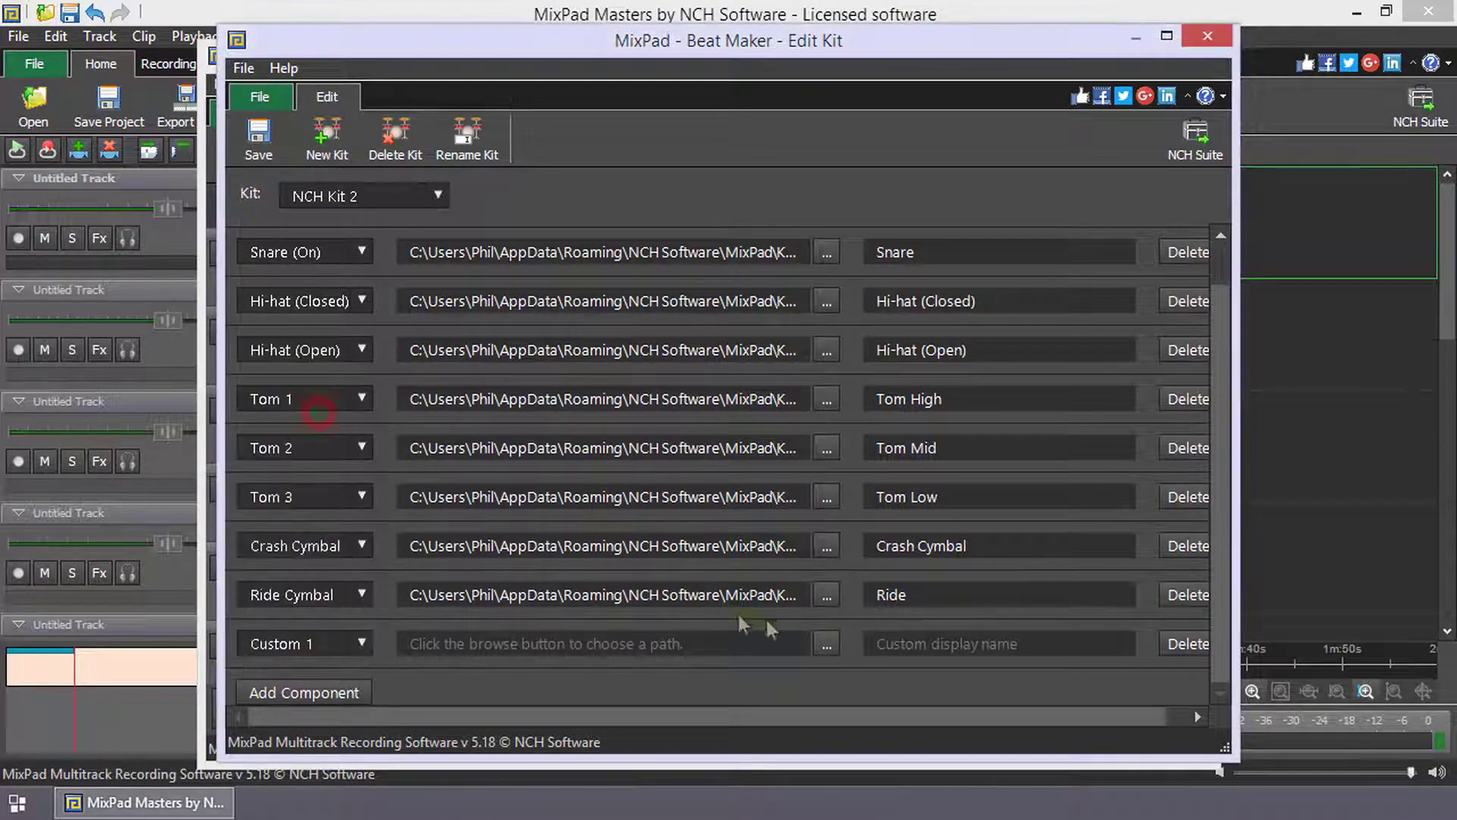
Assign track 02.mp3 from Music > Sample Tracks as the component's sound.
click(827, 640)
click(310, 325)
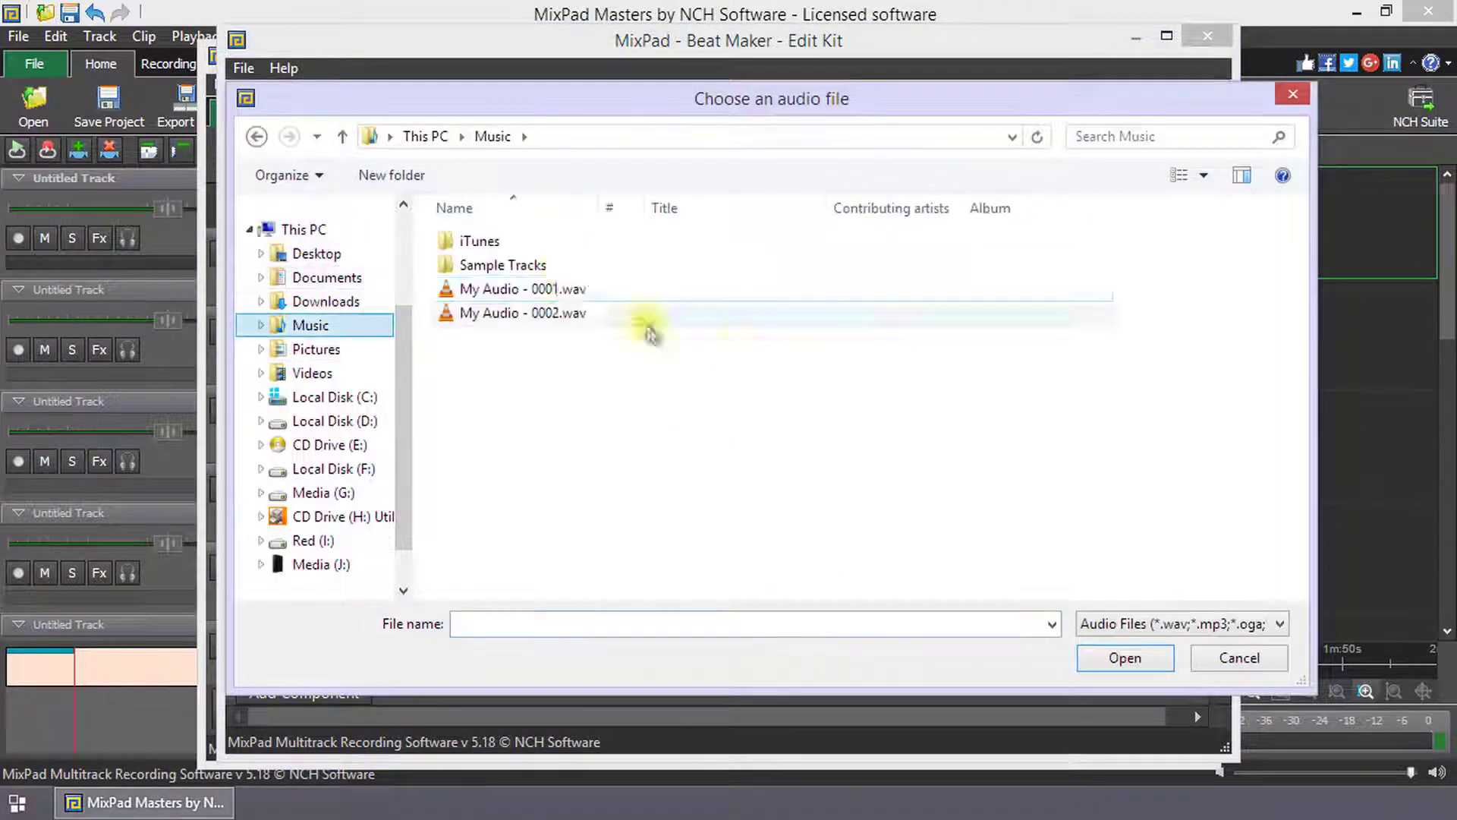
double_click(494, 250)
click(498, 241)
click(527, 267)
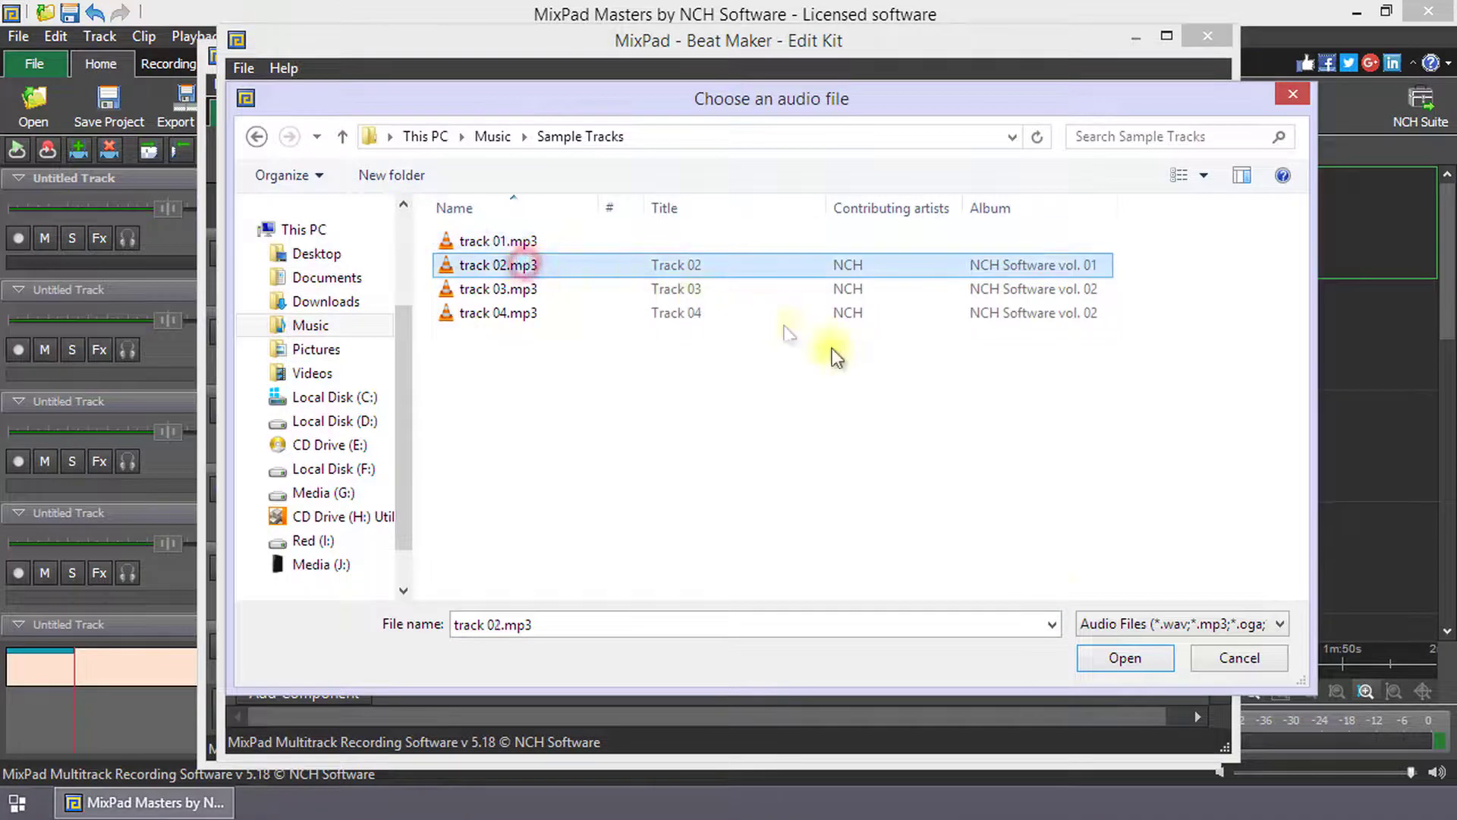
click(1120, 659)
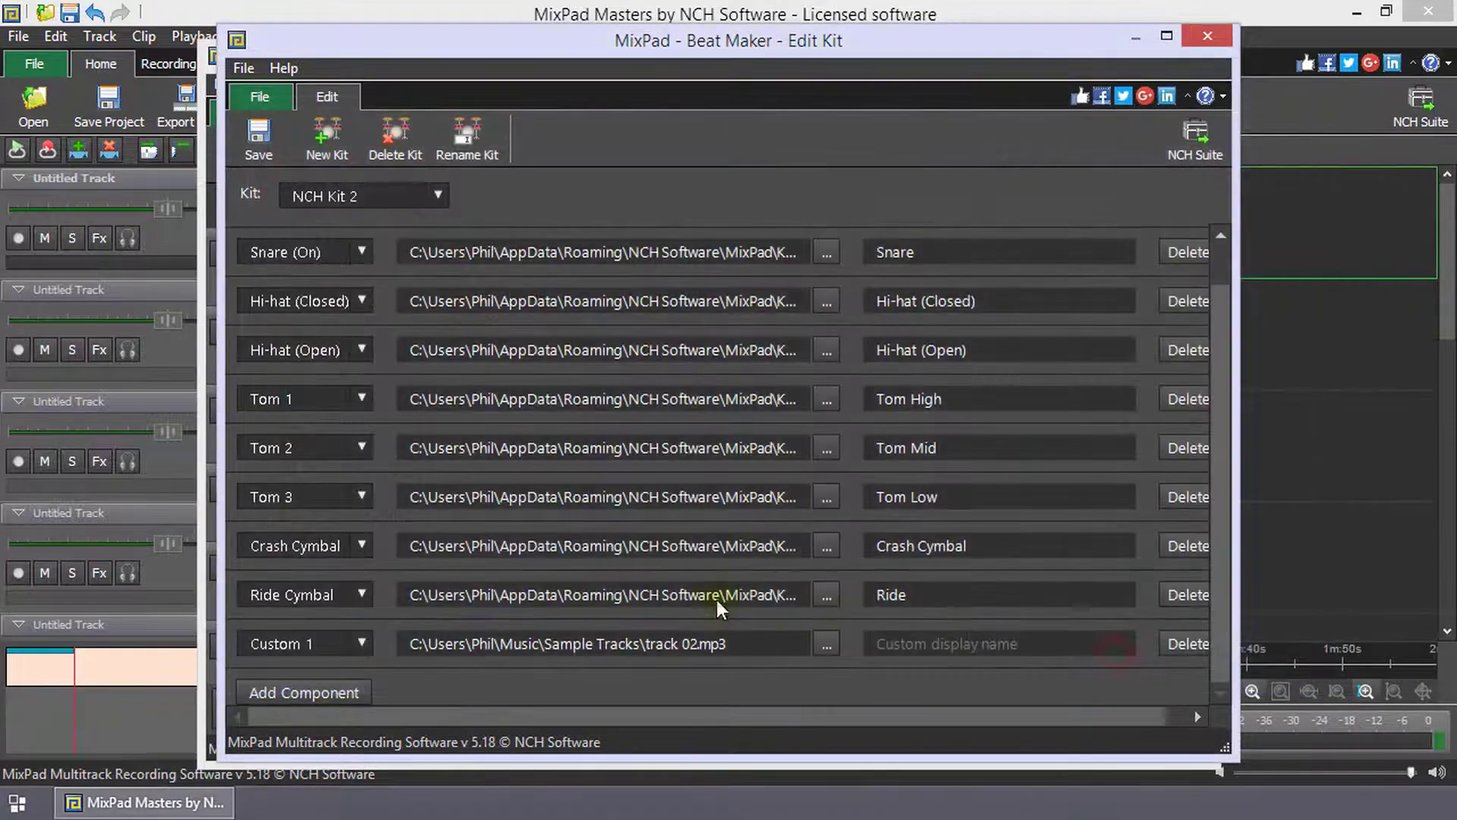
Name the component 'Tutorial' and save the kit.
click(926, 635)
text(Tutorial)
key(ctrl+s)
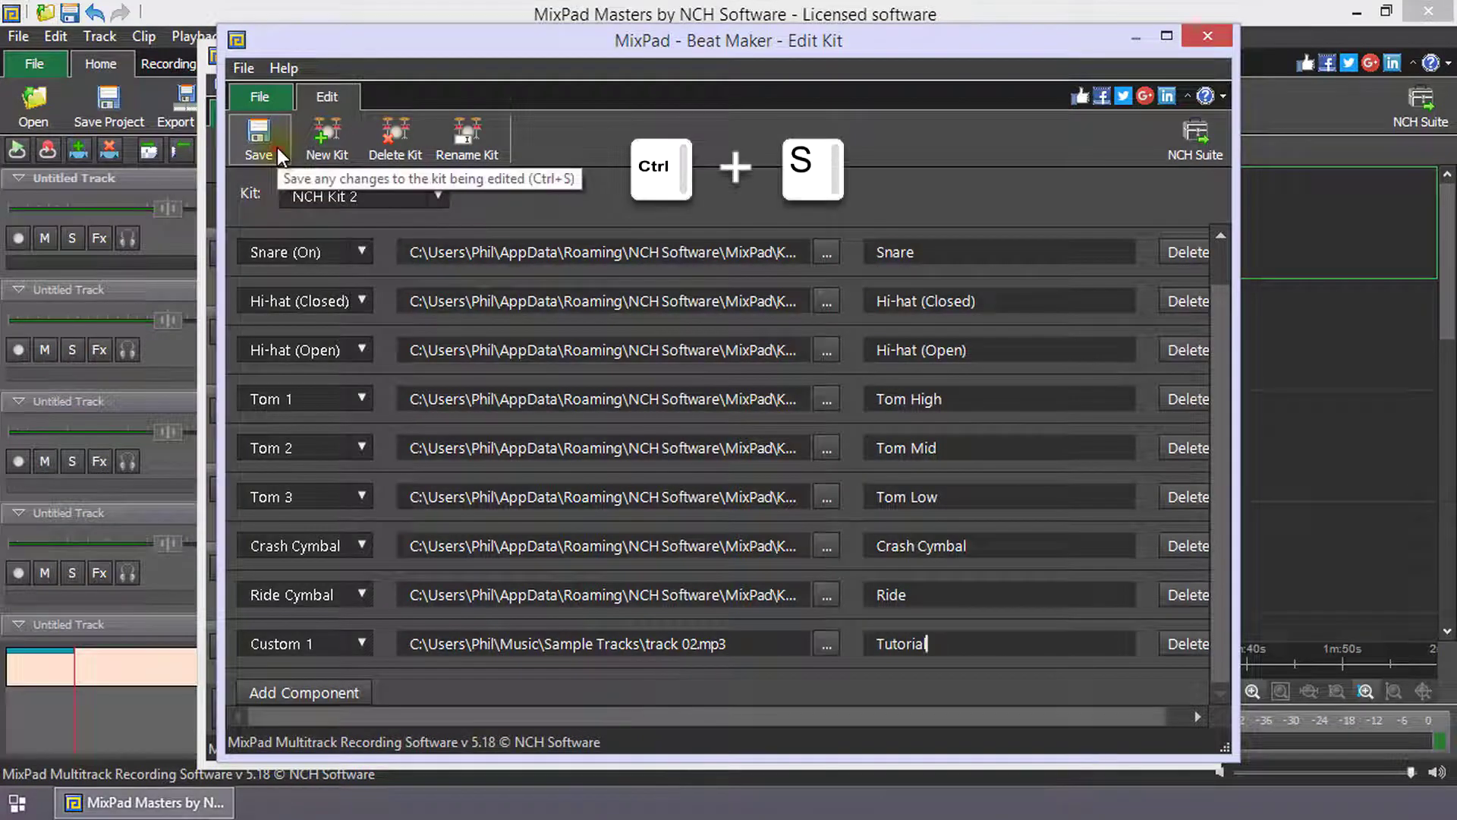